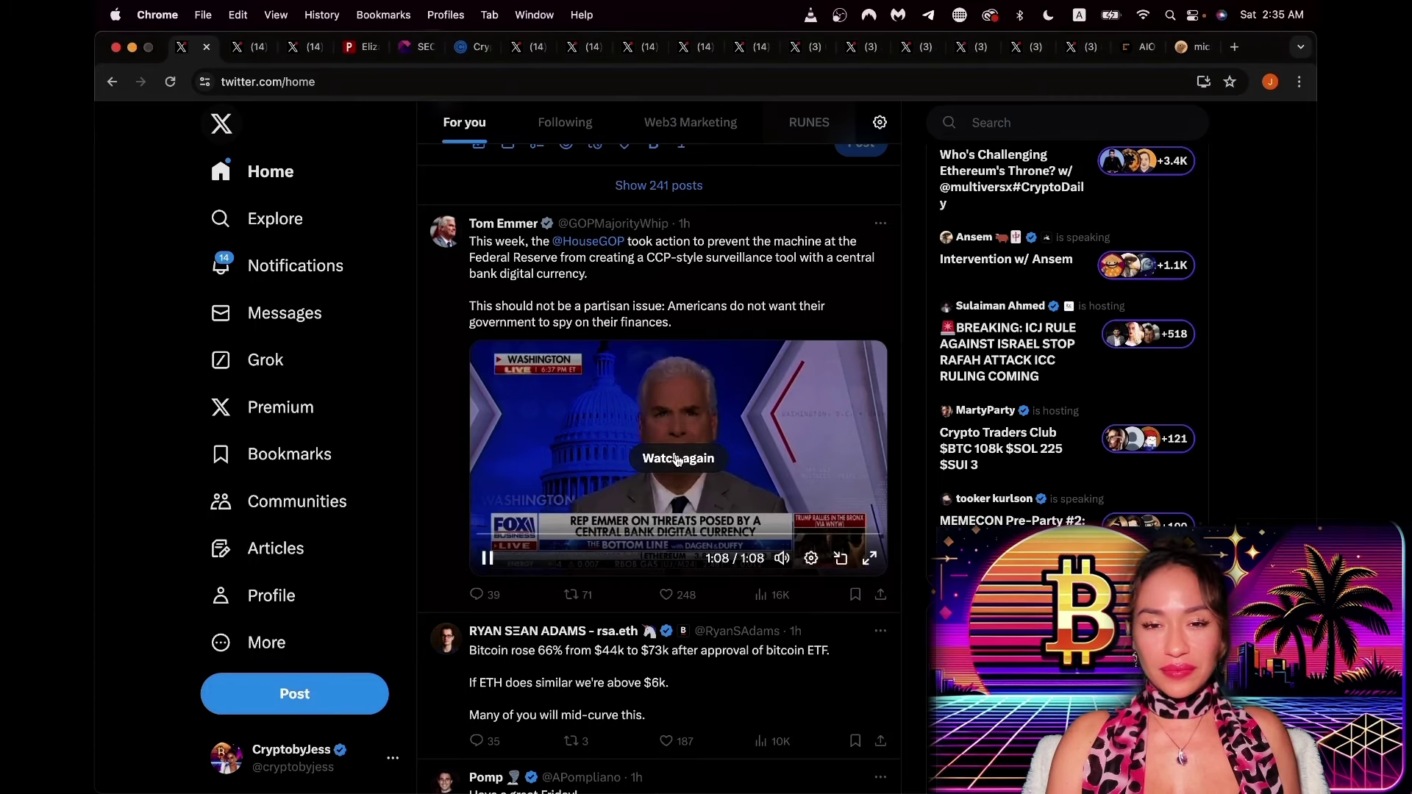
# - Replay the CBDC video, then bring up Ji Kim's thread announcing ETH ETF approval
pyautogui.click(677, 461)
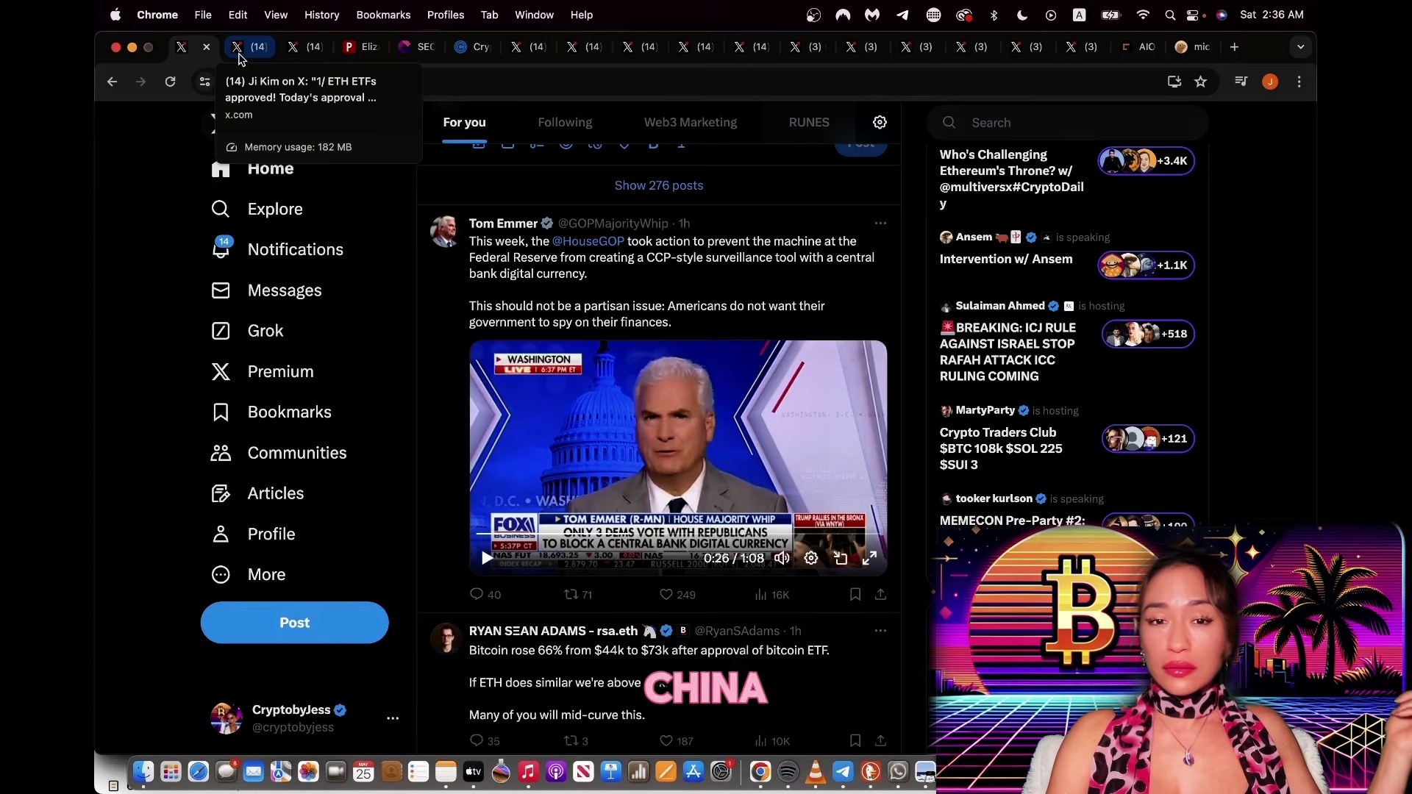
pyautogui.click(238, 48)
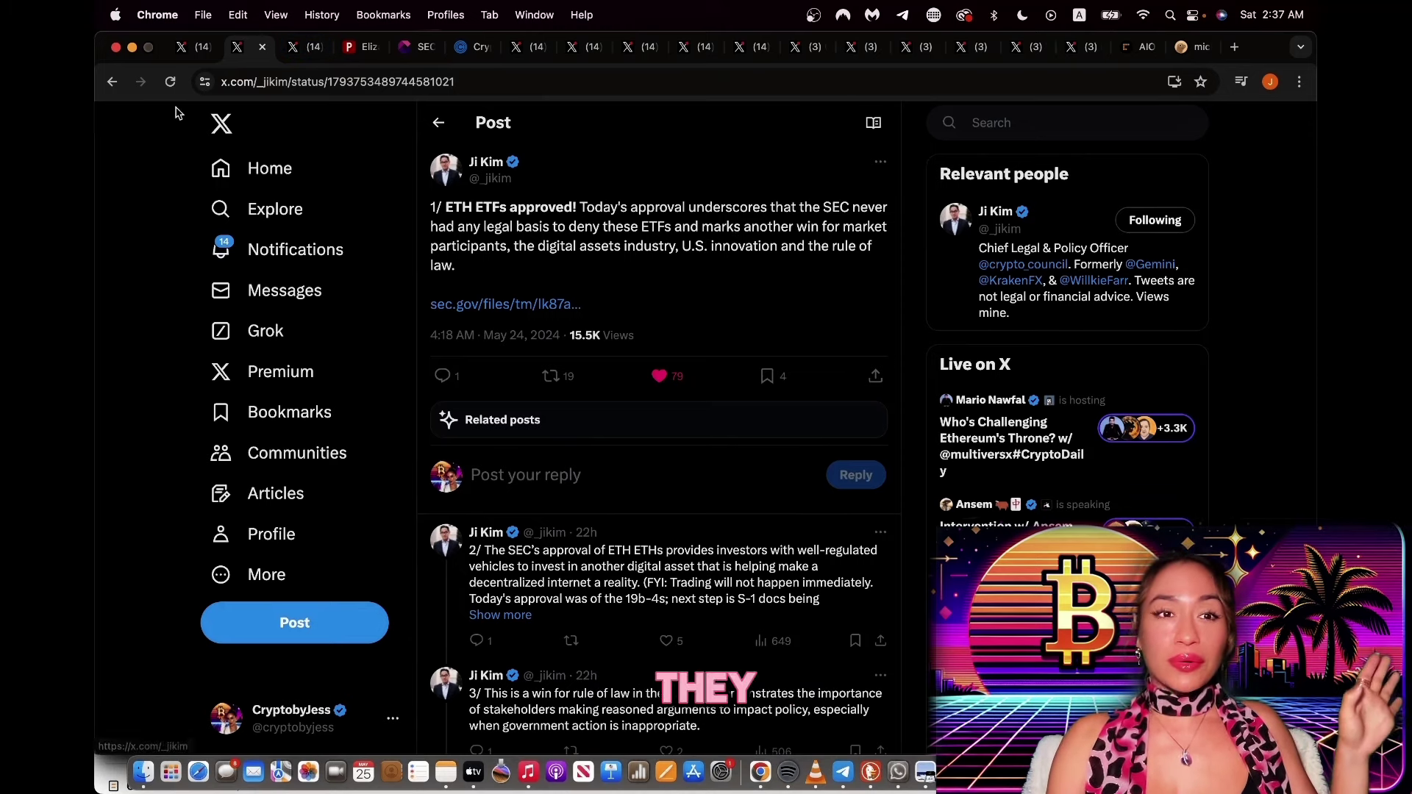
# - Show Brian Armstrong's FIT21 House vote post and clear the leftover text selection
pyautogui.click(292, 47)
pyautogui.click(576, 269)
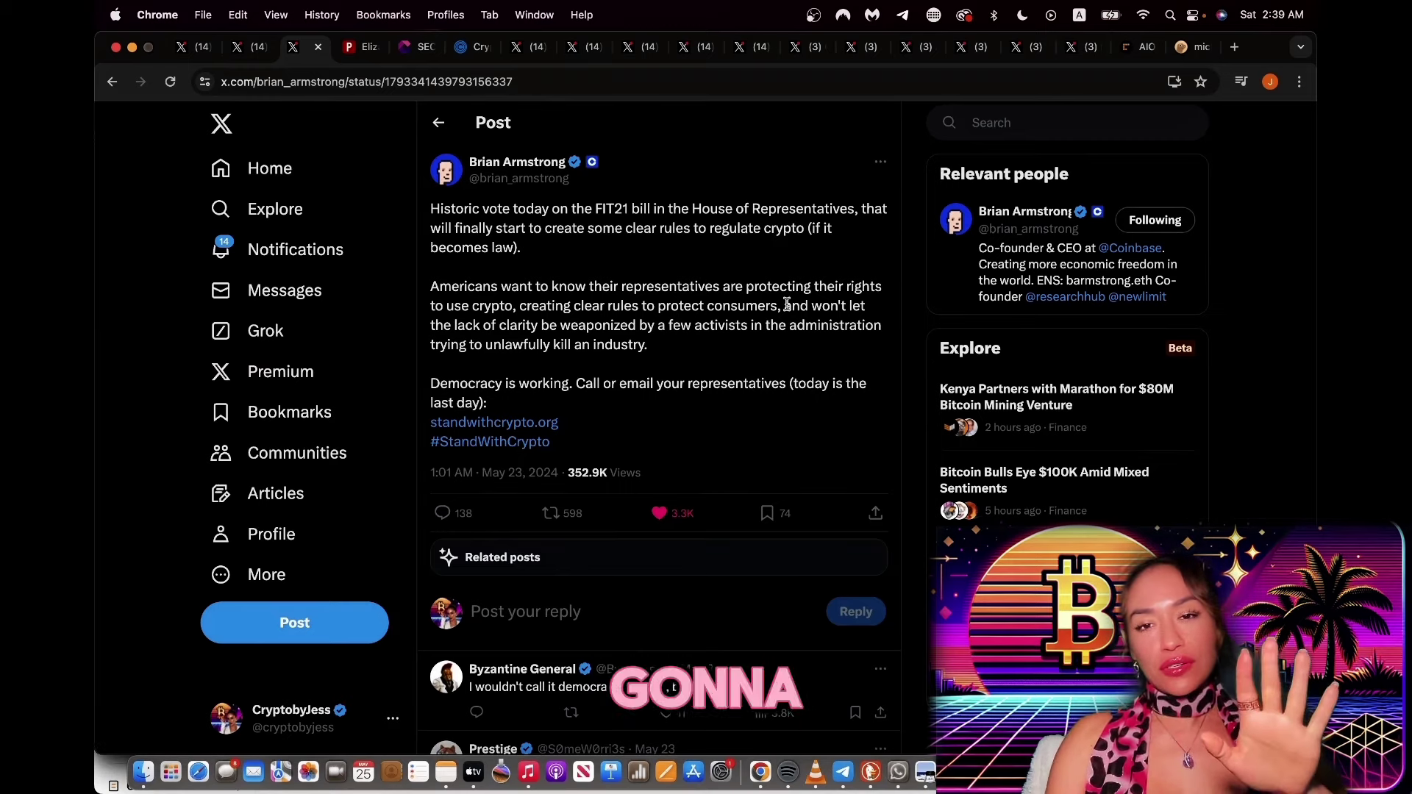
# - Clear a stray partial highlight and select the paragraph from 'Americans' to 'industry.'
pyautogui.moveTo(786, 306); pyautogui.dragTo(788, 326)
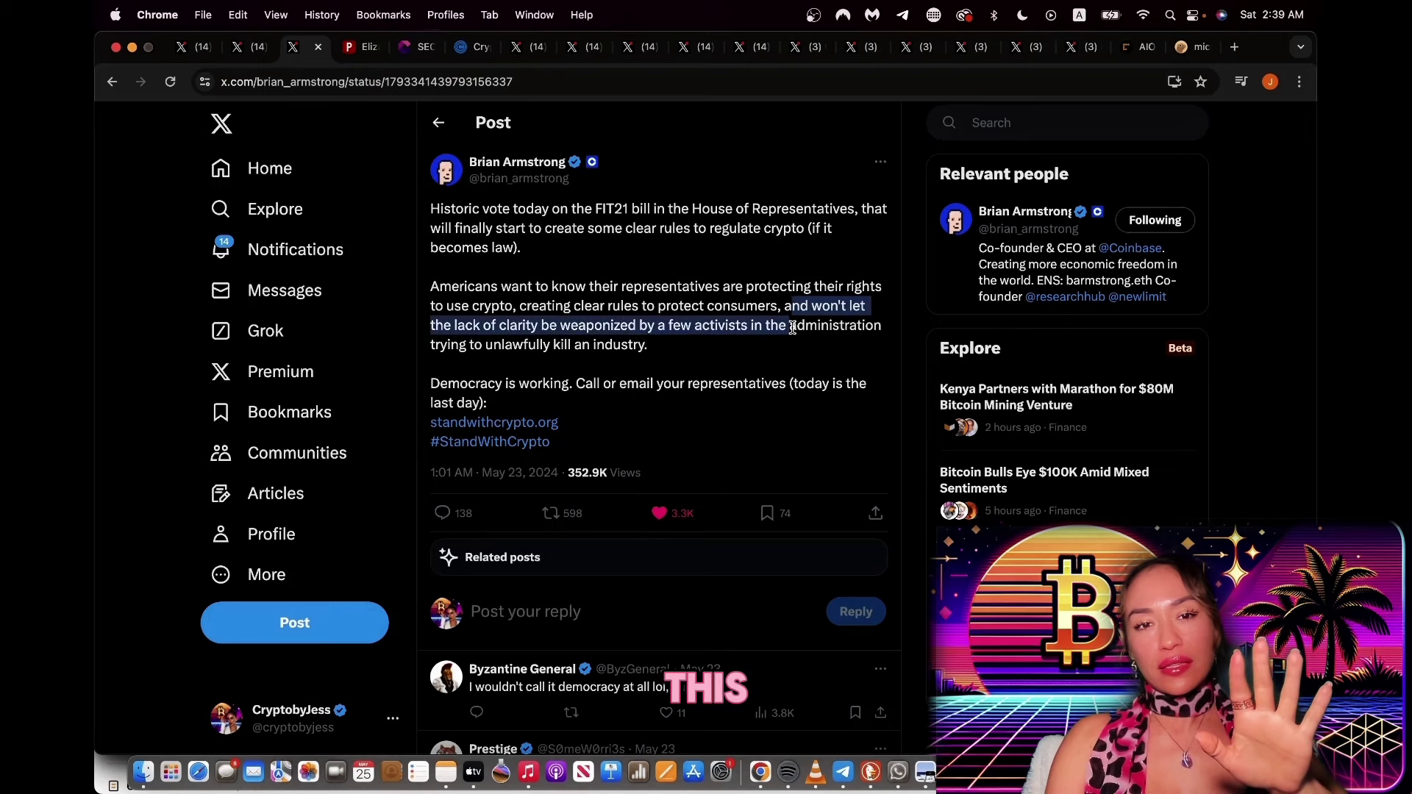
pyautogui.click(667, 364)
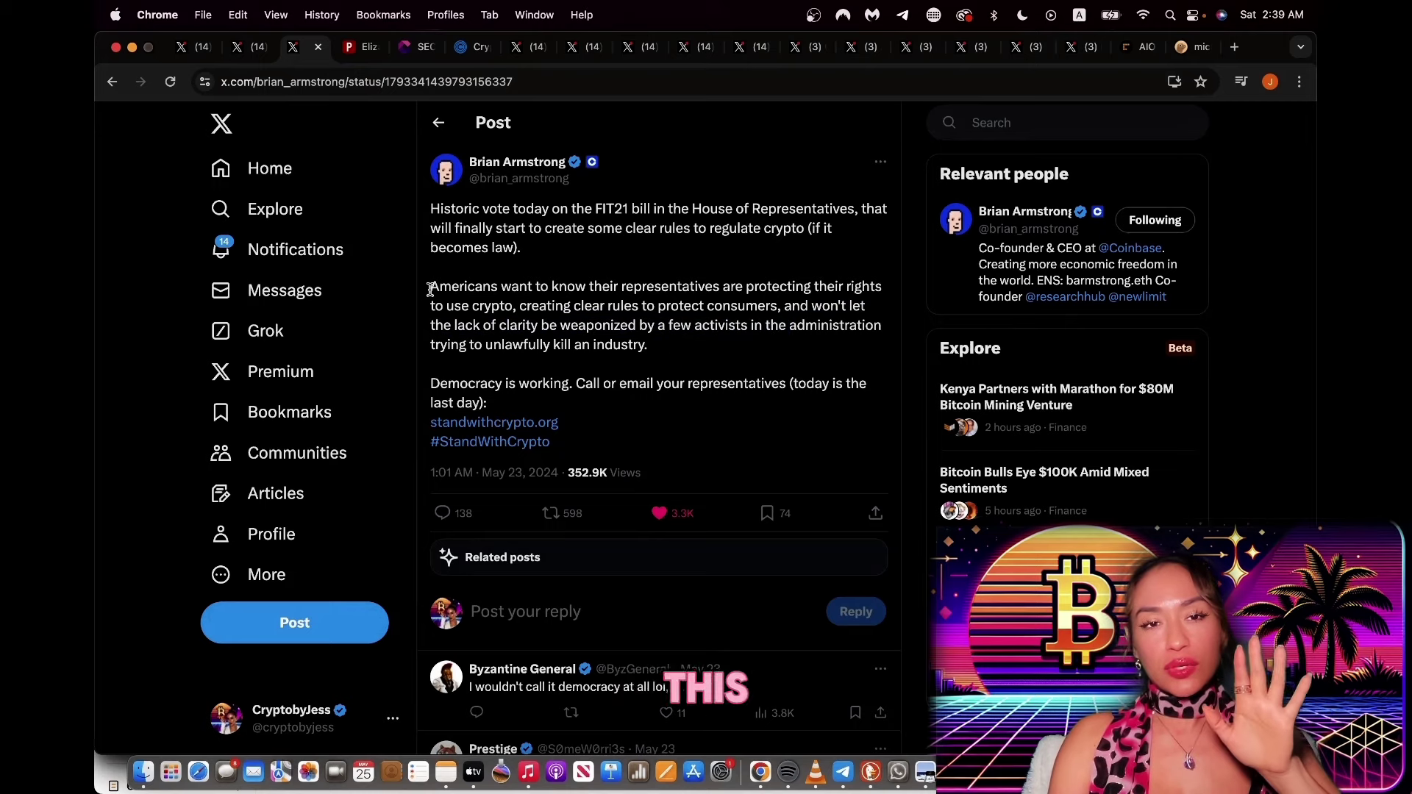
pyautogui.moveTo(428, 289); pyautogui.dragTo(672, 348)
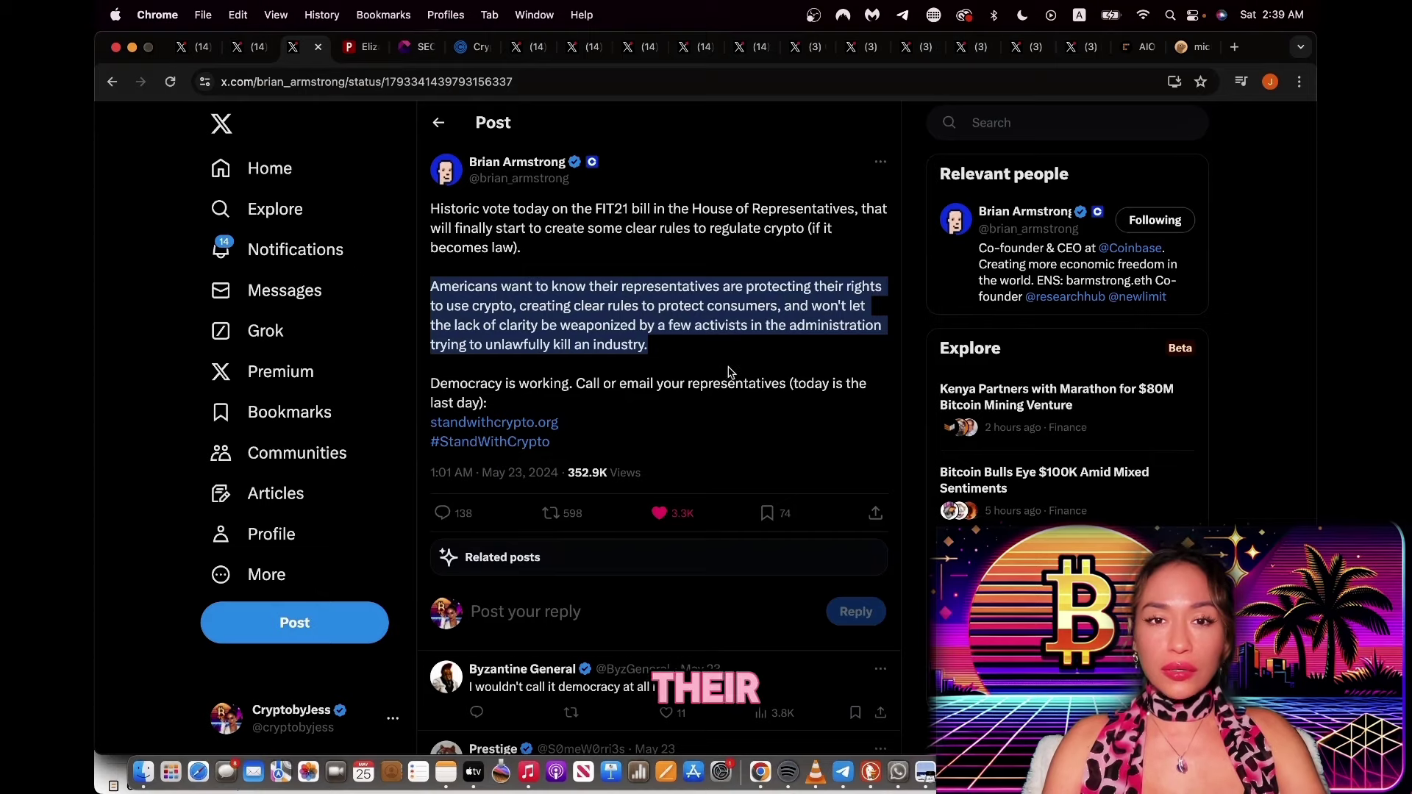
pyautogui.scroll(2, 728, 372)
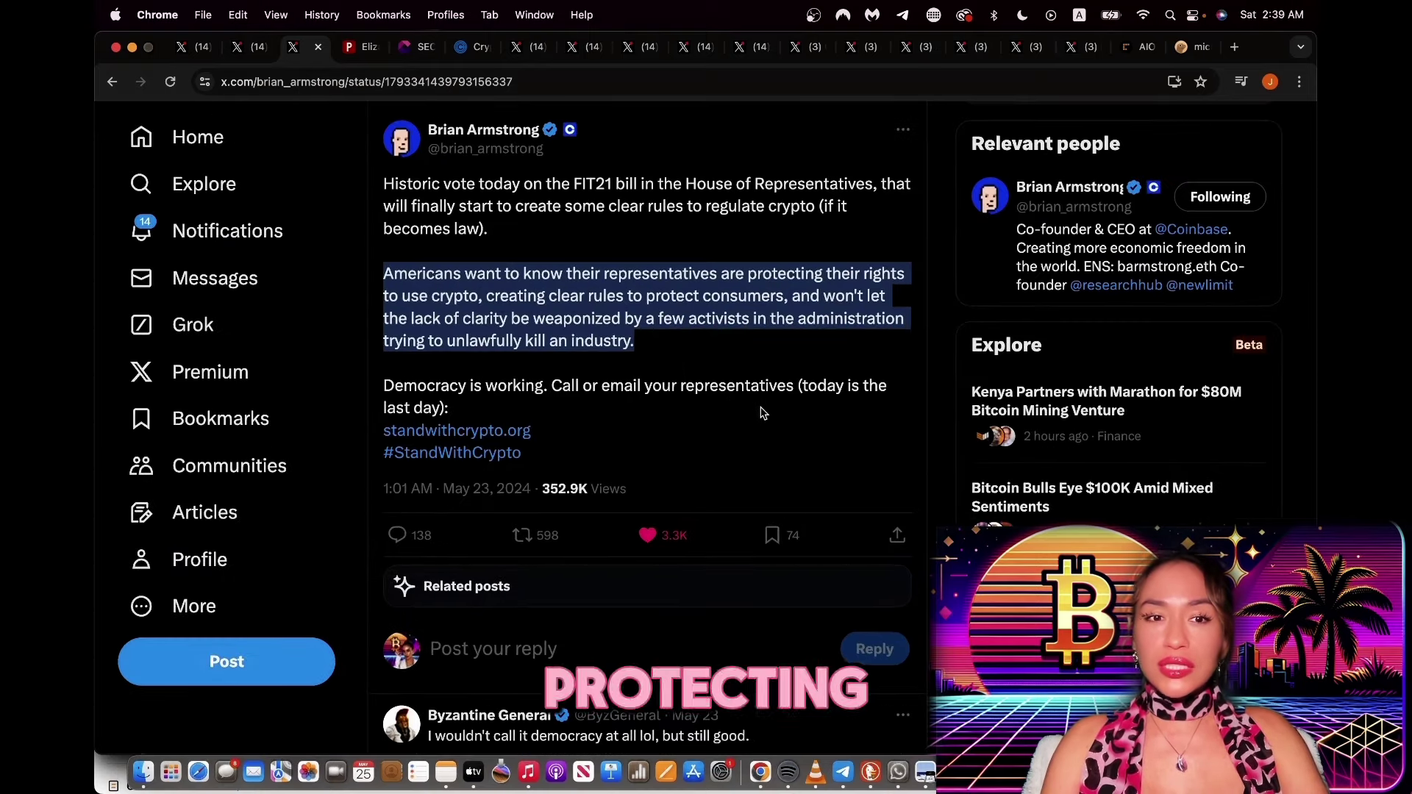
pyautogui.scroll(3, 761, 412)
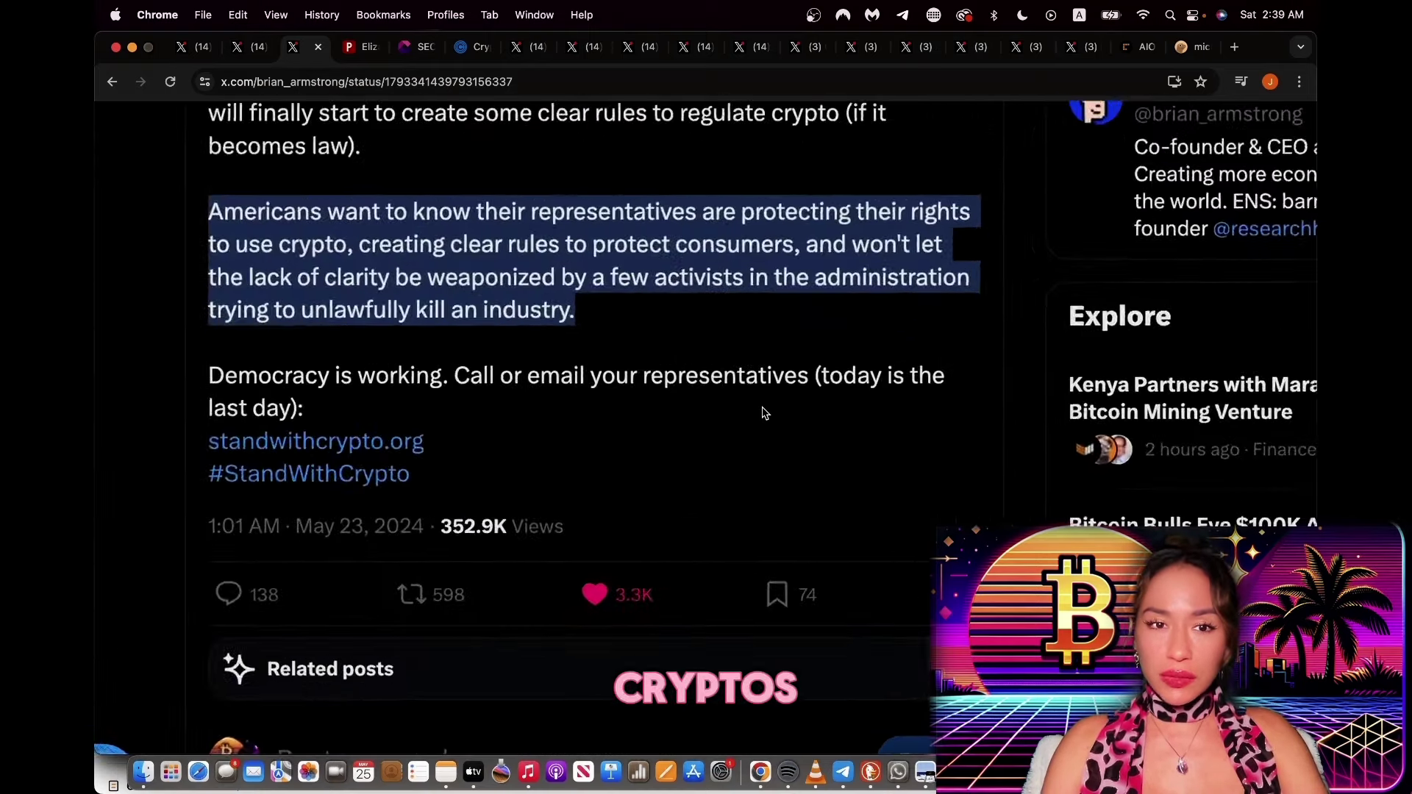
pyautogui.scroll(-2, 761, 412)
pyautogui.scroll(2, 762, 412)
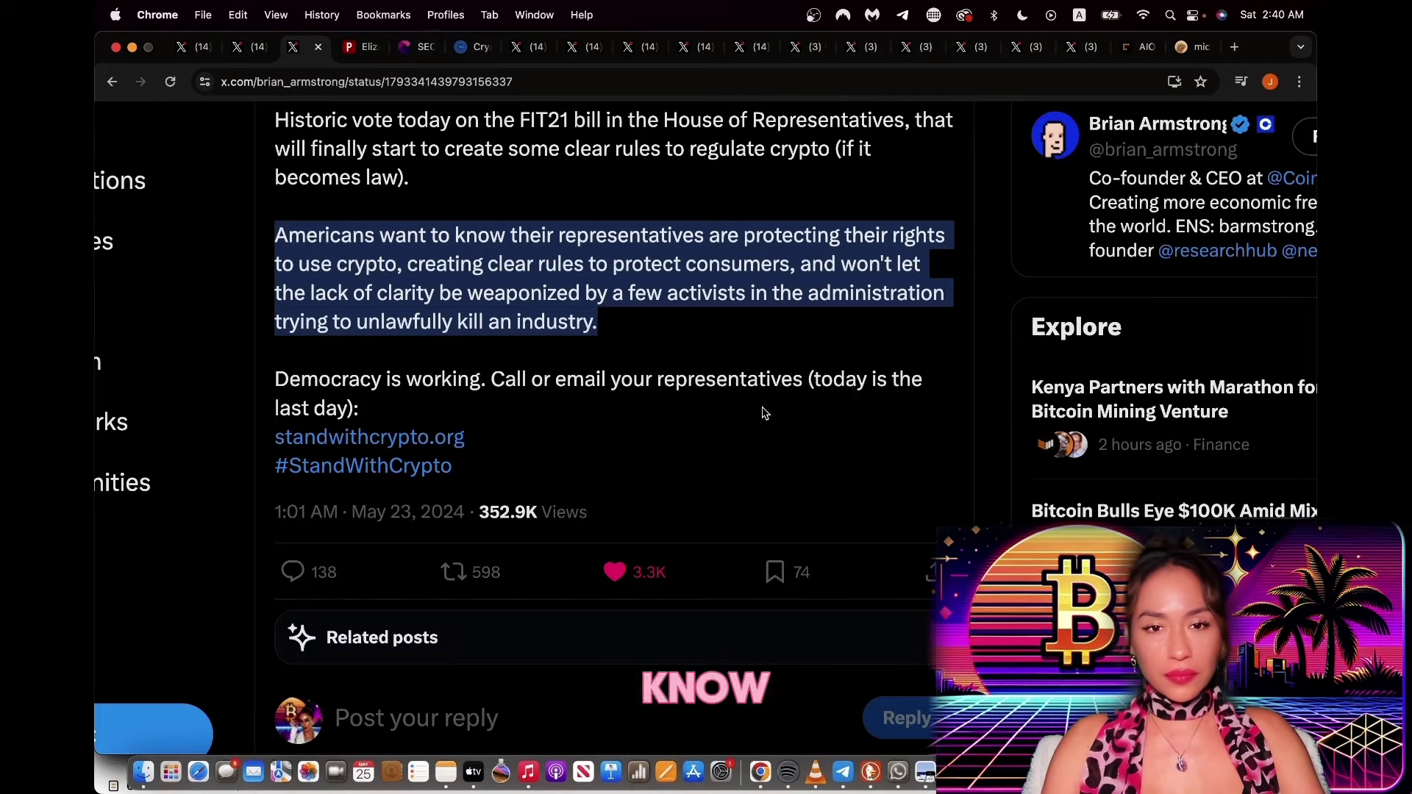
# - Bring up Politico's Warren anti-crypto army article and highlight the headline from 'anti-' to 'on board.'
pyautogui.click(358, 55)
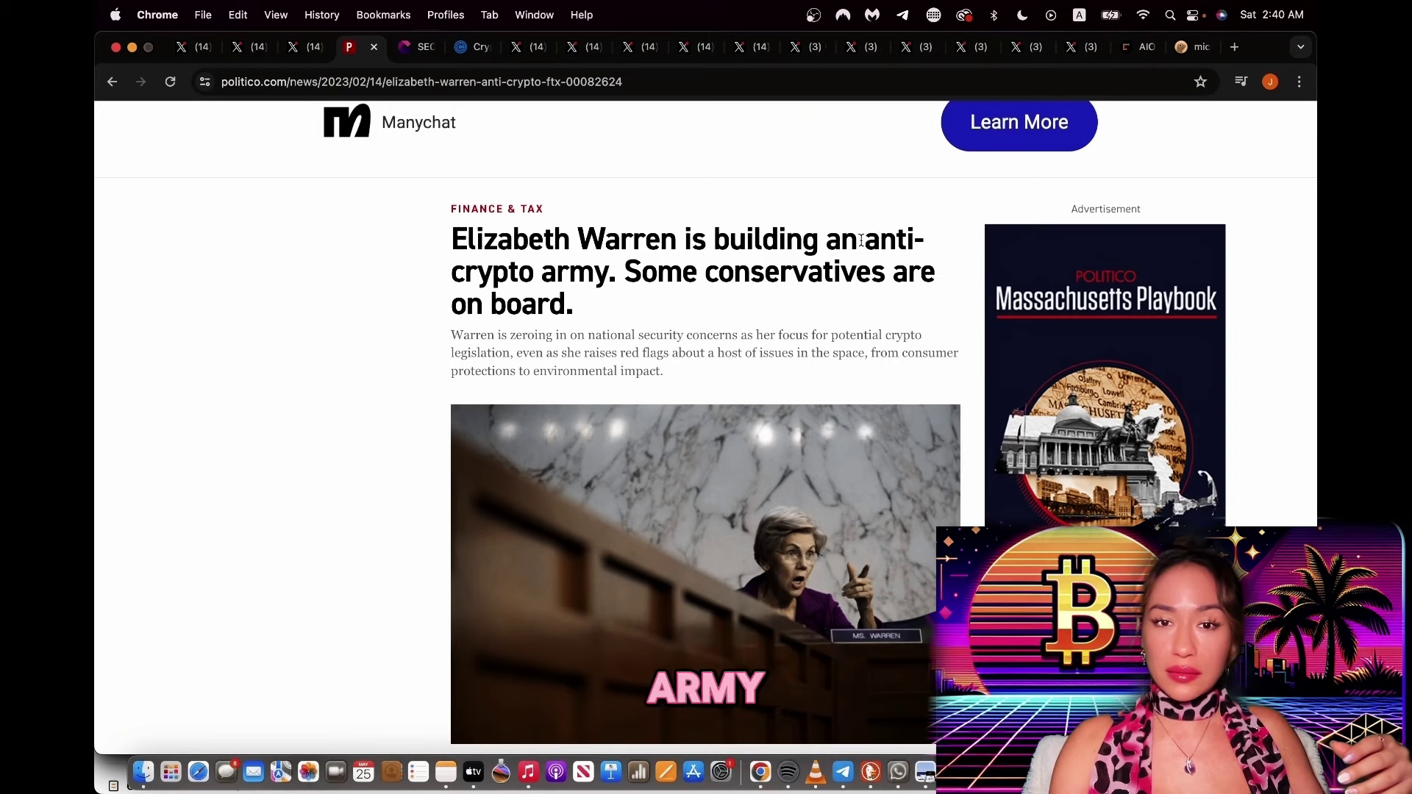
pyautogui.moveTo(869, 243); pyautogui.dragTo(889, 300)
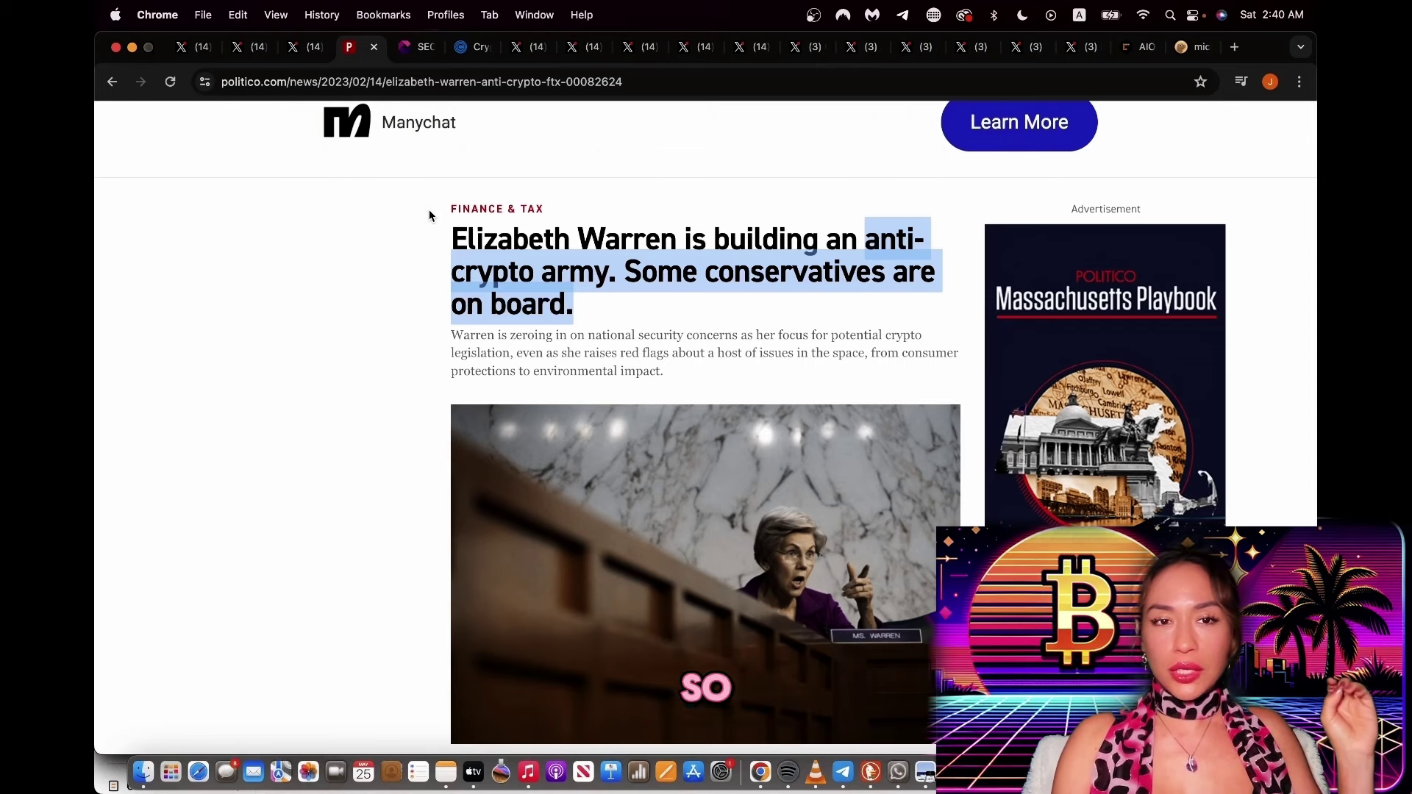
# - Open the SEC enforcement article and highlight the named companies through Genesis and the next sentence
pyautogui.click(414, 47)
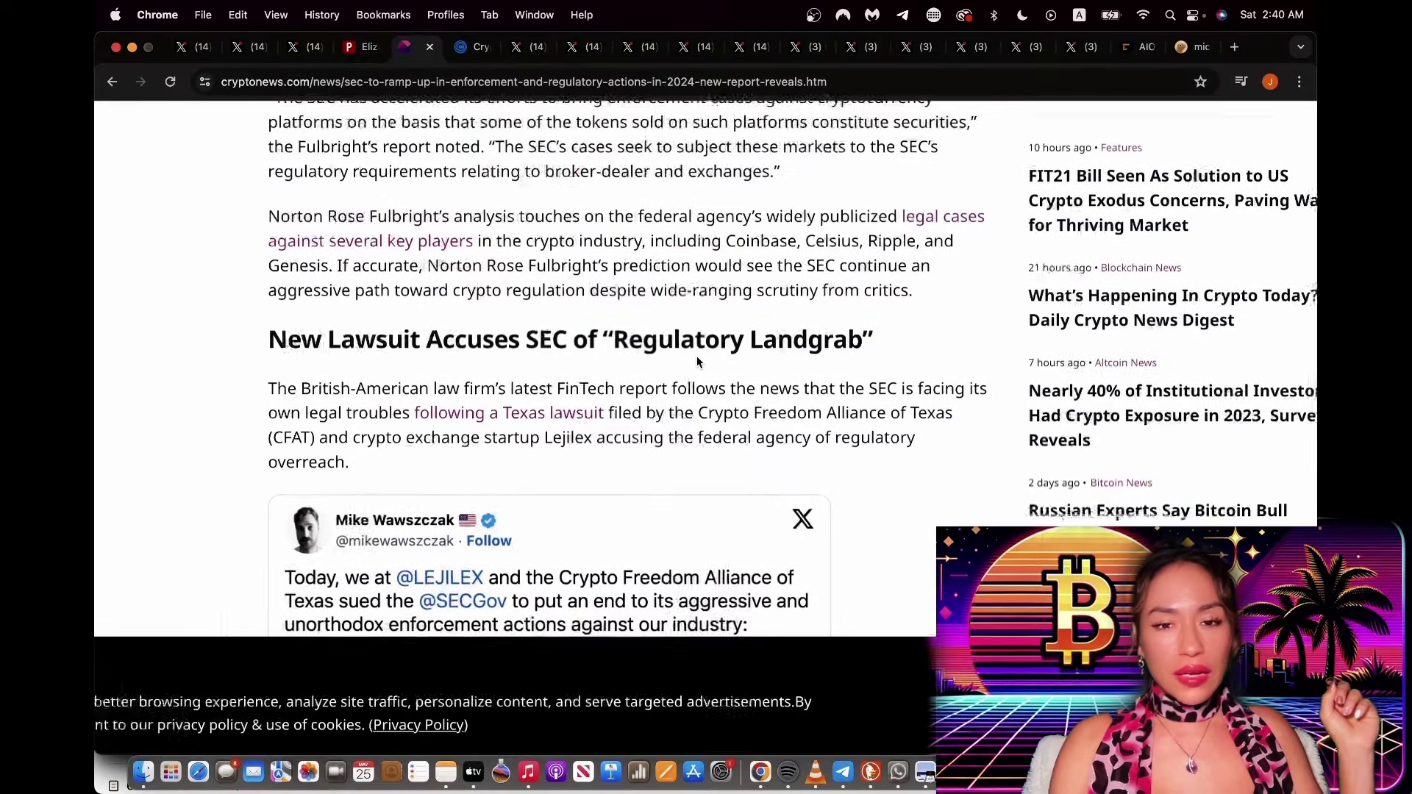
pyautogui.scroll(1, 697, 356)
pyautogui.scroll(3, 695, 357)
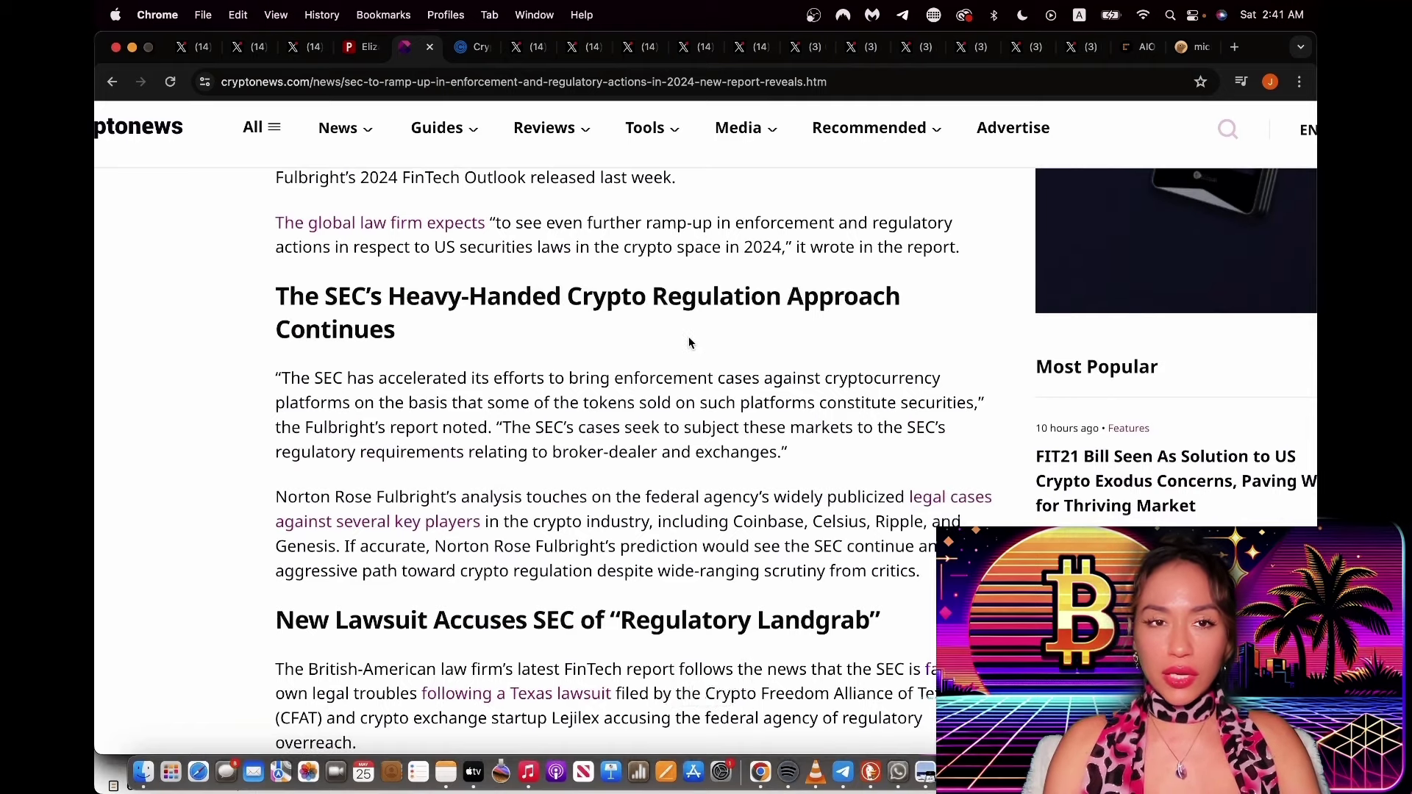
pyautogui.scroll(2, 690, 336)
pyautogui.scroll(1, 690, 336)
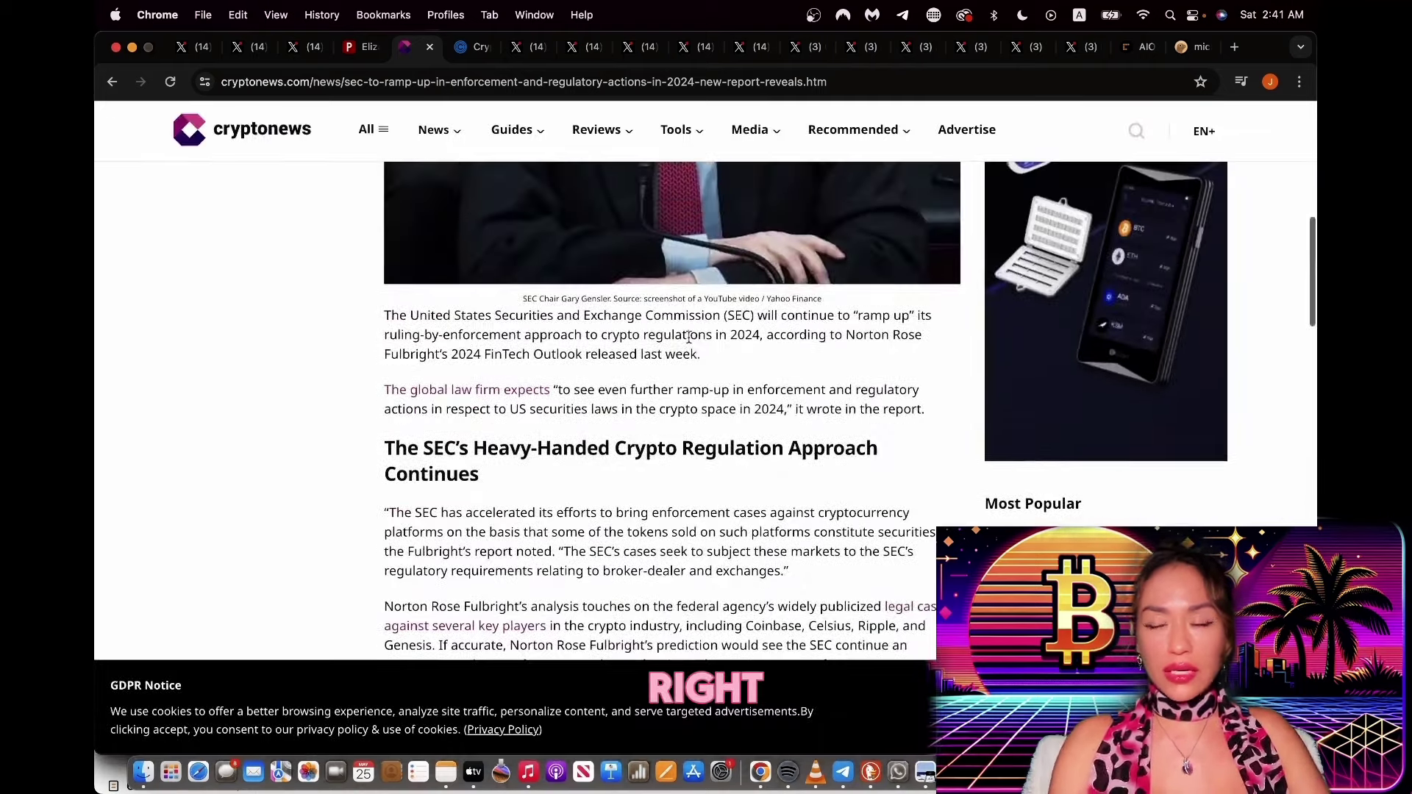
pyautogui.scroll(2, 689, 337)
pyautogui.scroll(1, 688, 337)
pyautogui.scroll(1, 688, 337)
pyautogui.scroll(2, 689, 336)
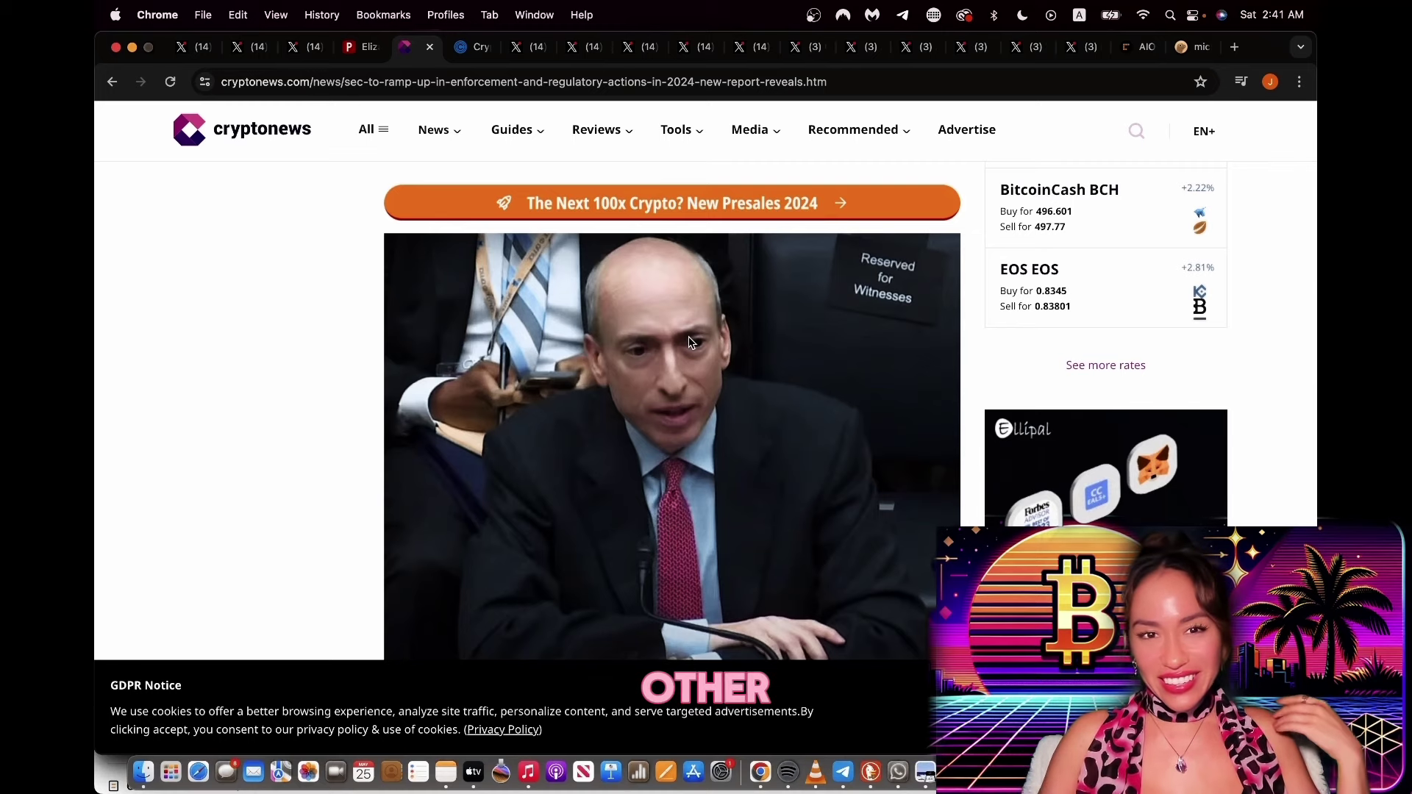
pyautogui.scroll(3, 689, 342)
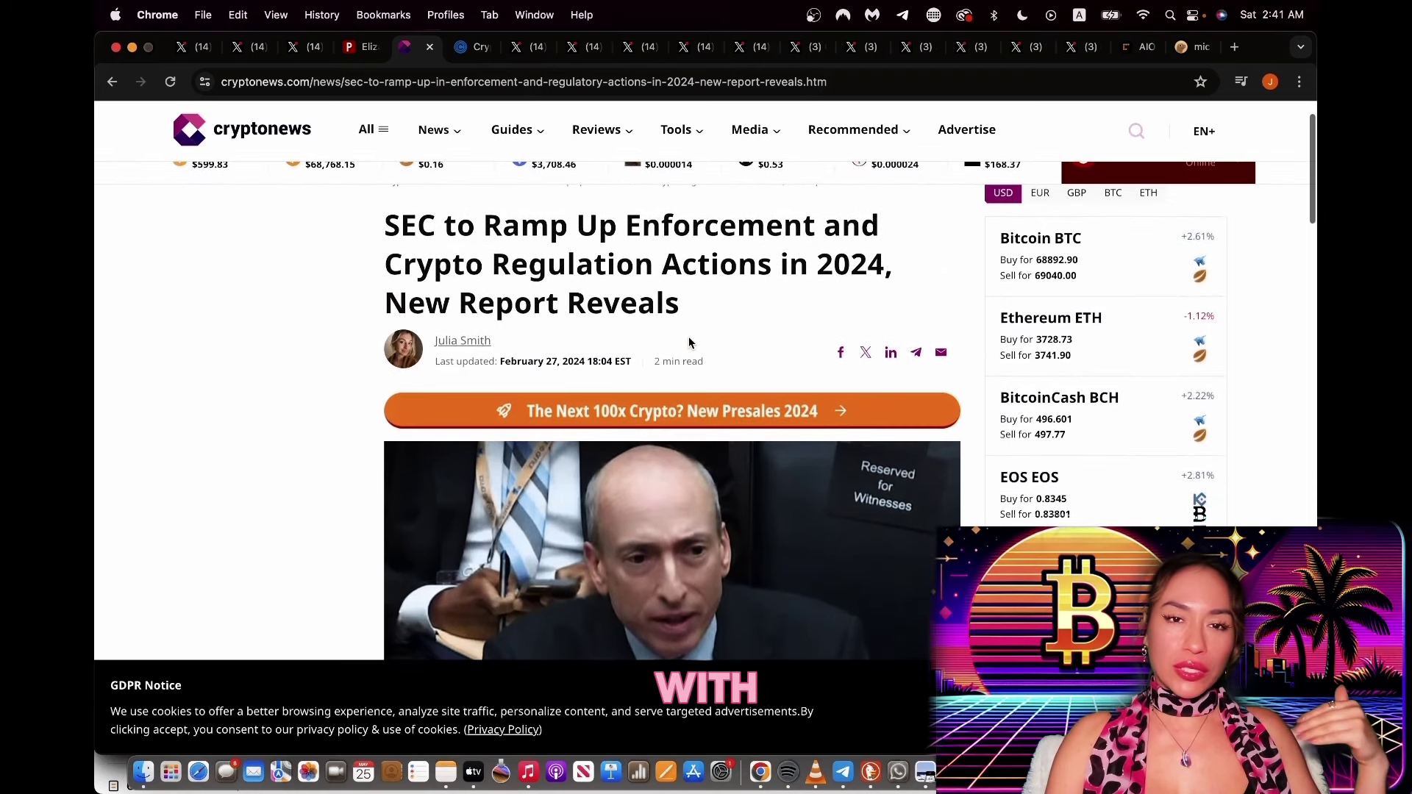
pyautogui.scroll(-1, 689, 342)
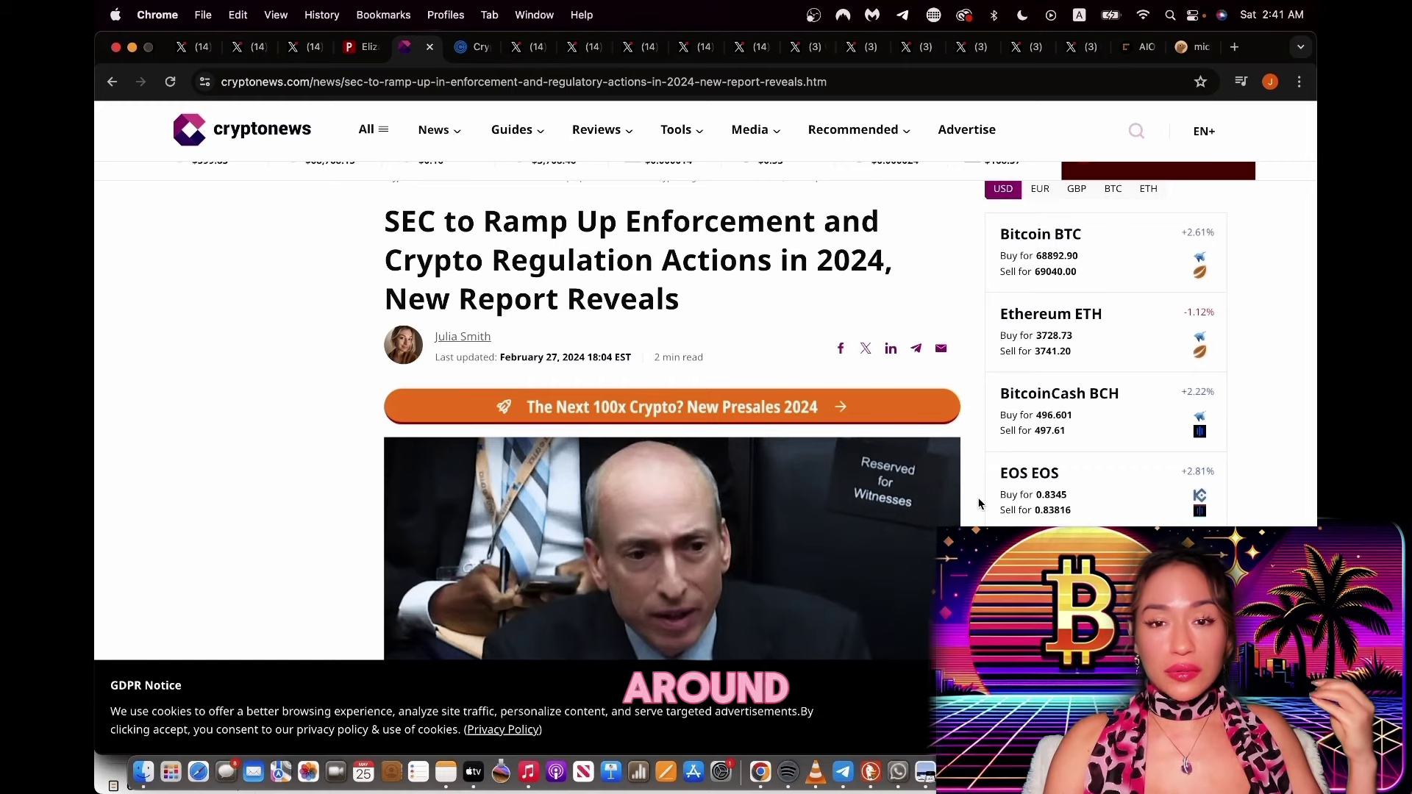
pyautogui.scroll(-1, 979, 503)
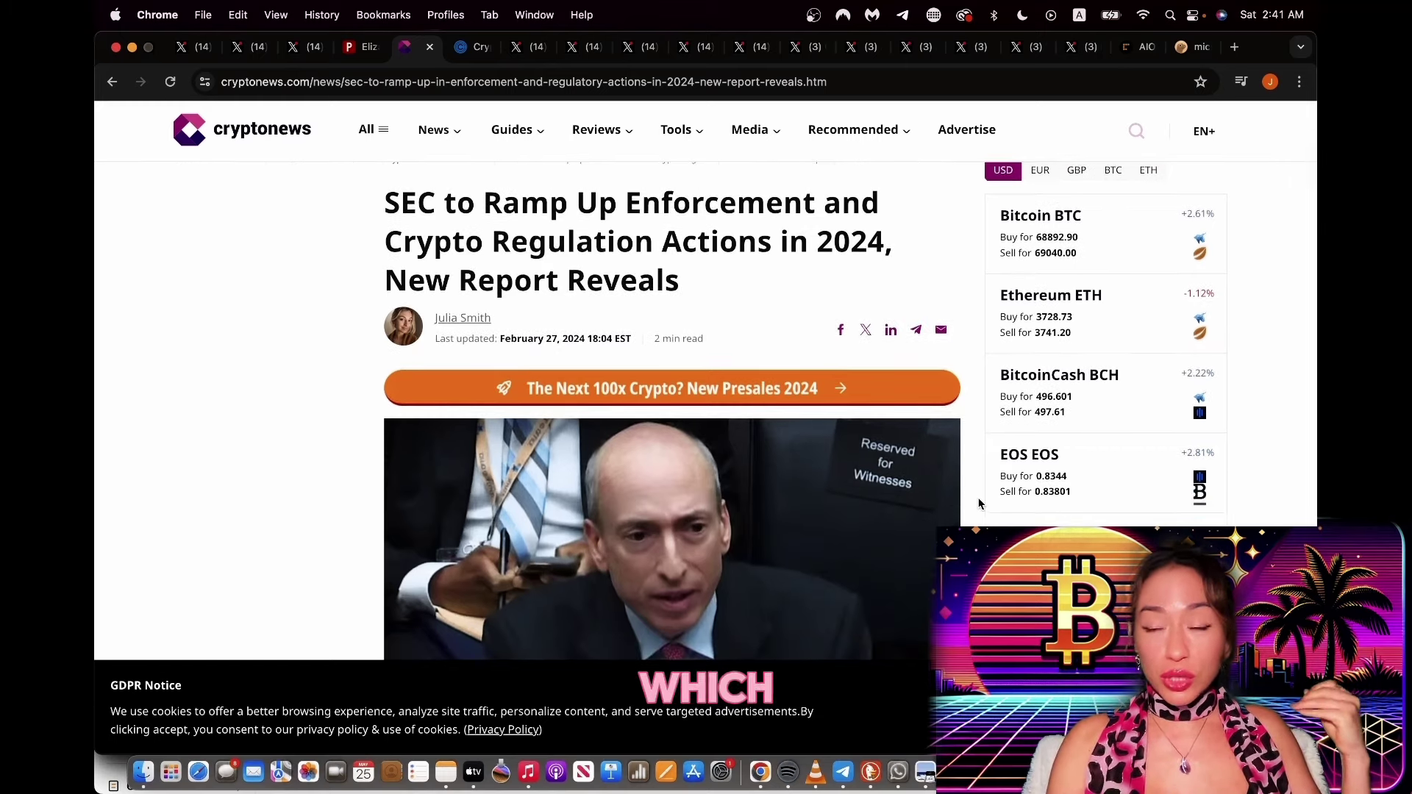
pyautogui.scroll(-2, 979, 504)
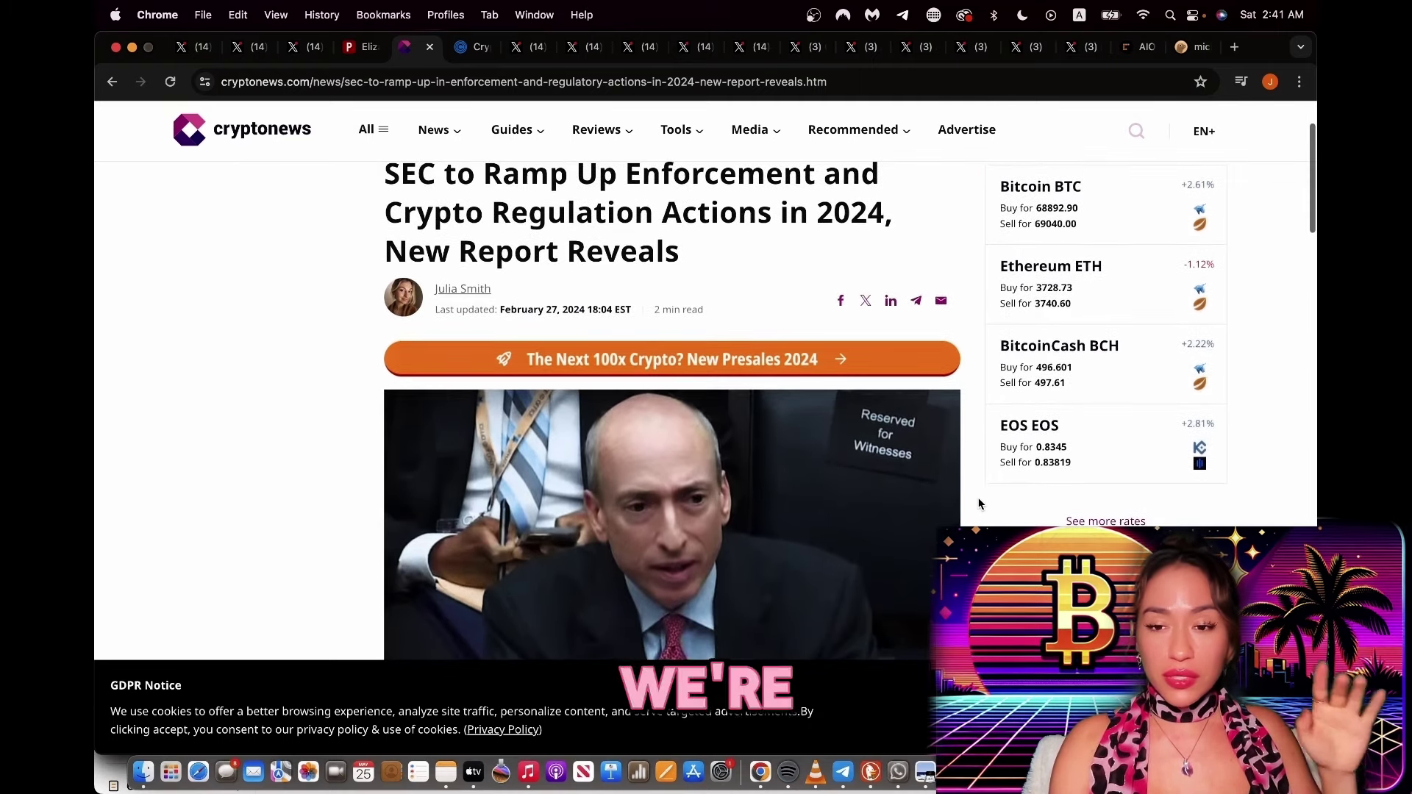
pyautogui.scroll(-1, 978, 504)
pyautogui.scroll(-1, 979, 505)
pyautogui.scroll(2, 979, 504)
pyautogui.scroll(2, 979, 505)
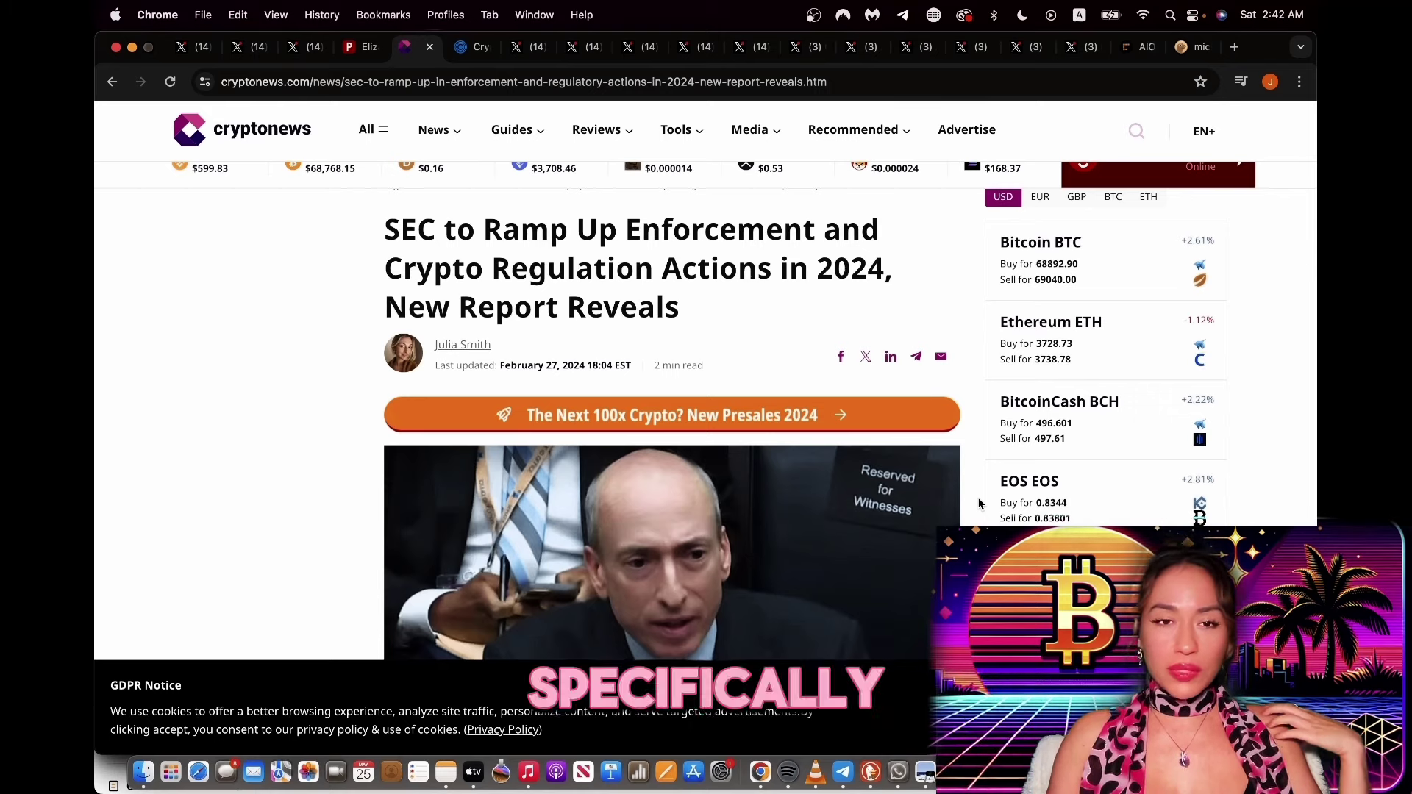
pyautogui.scroll(-1, 978, 504)
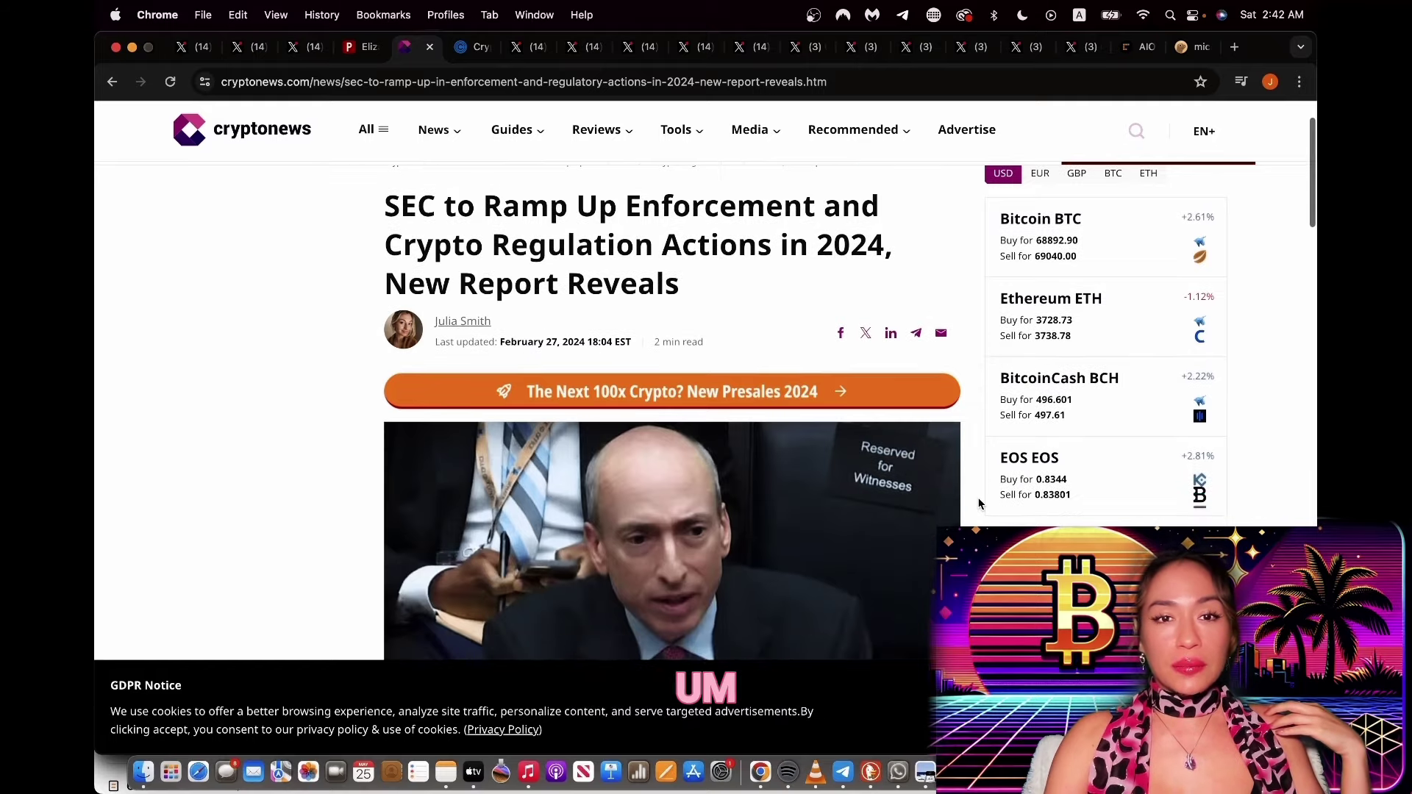
pyautogui.scroll(-1, 978, 504)
pyautogui.scroll(-2, 978, 504)
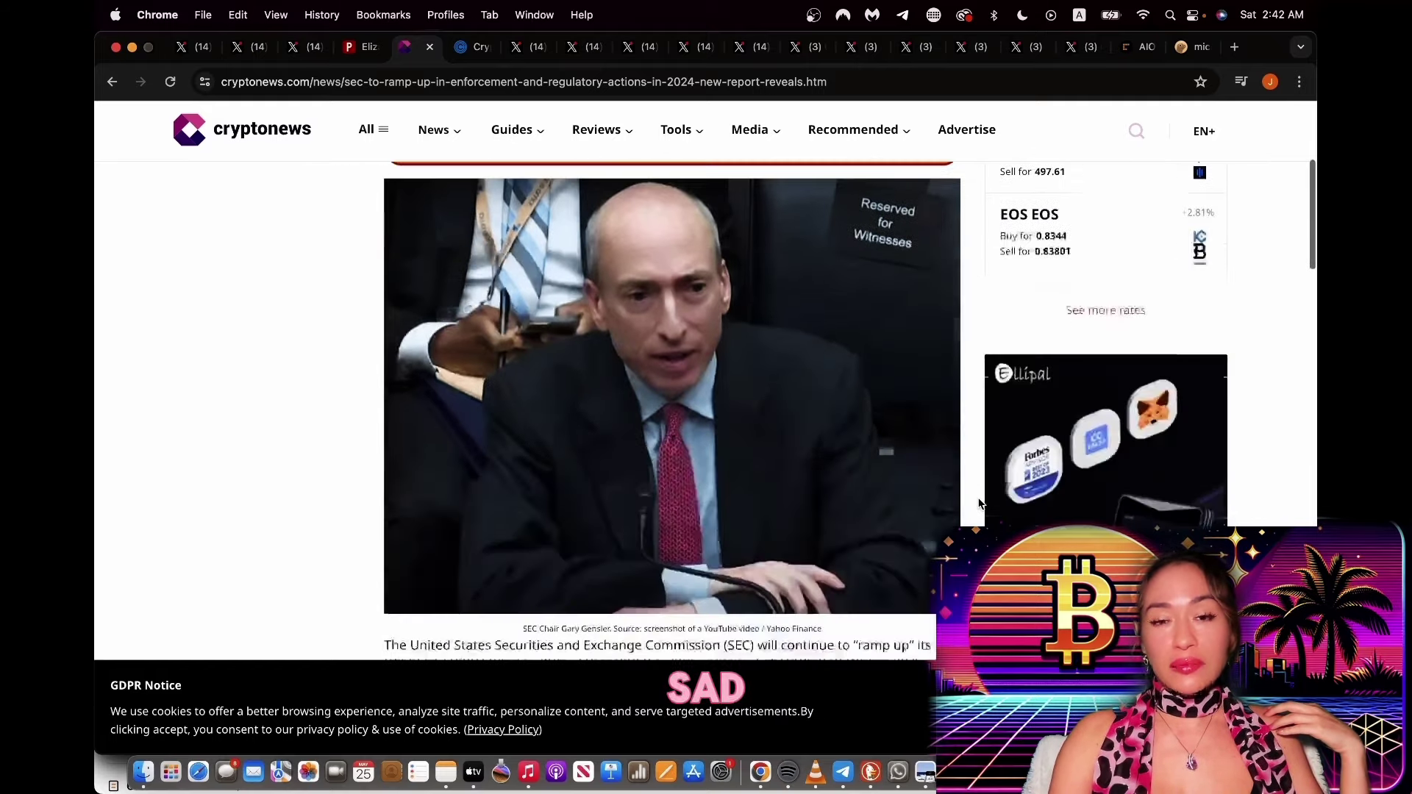
pyautogui.scroll(-2, 979, 504)
pyautogui.scroll(-3, 978, 505)
pyautogui.scroll(-1, 978, 504)
pyautogui.scroll(-2, 978, 505)
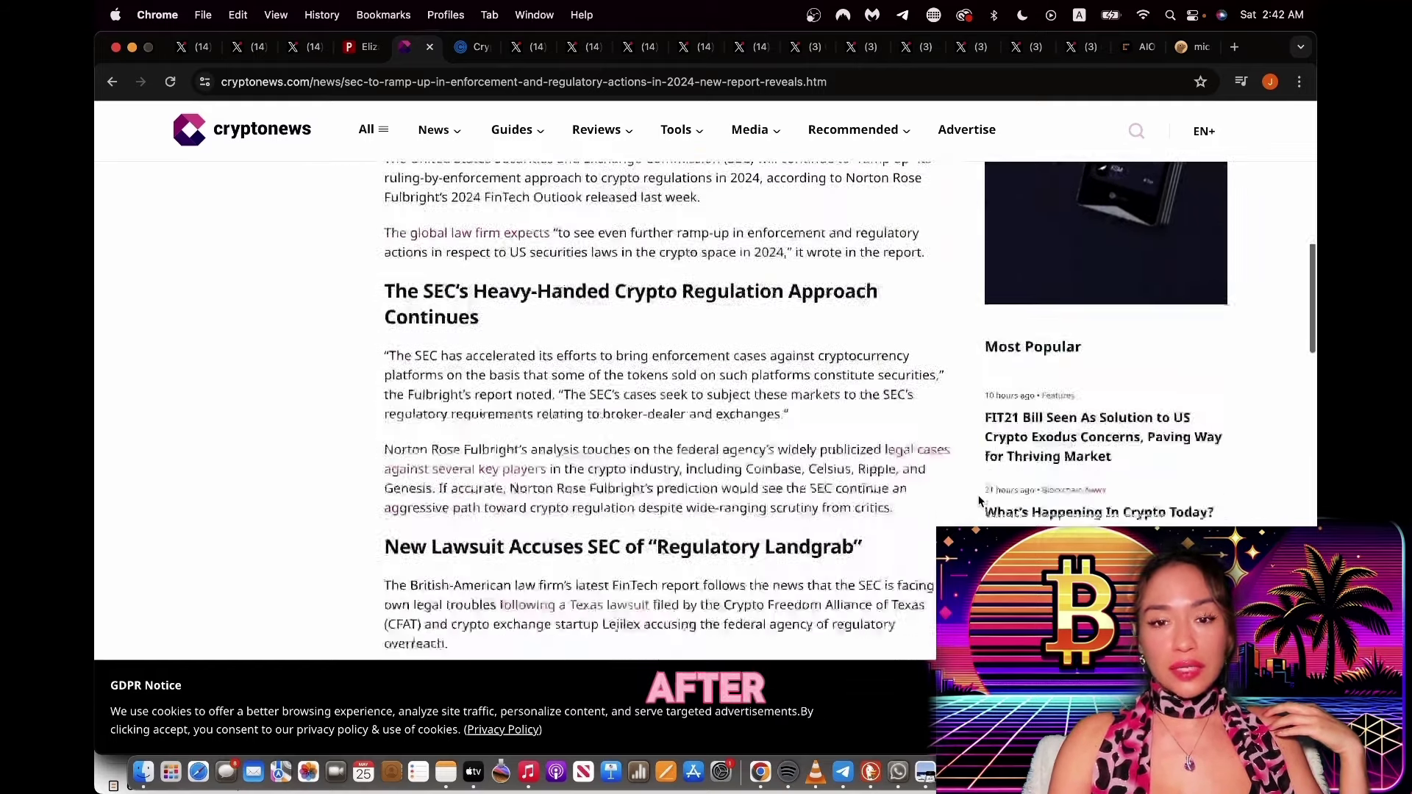
pyautogui.scroll(-2, 978, 504)
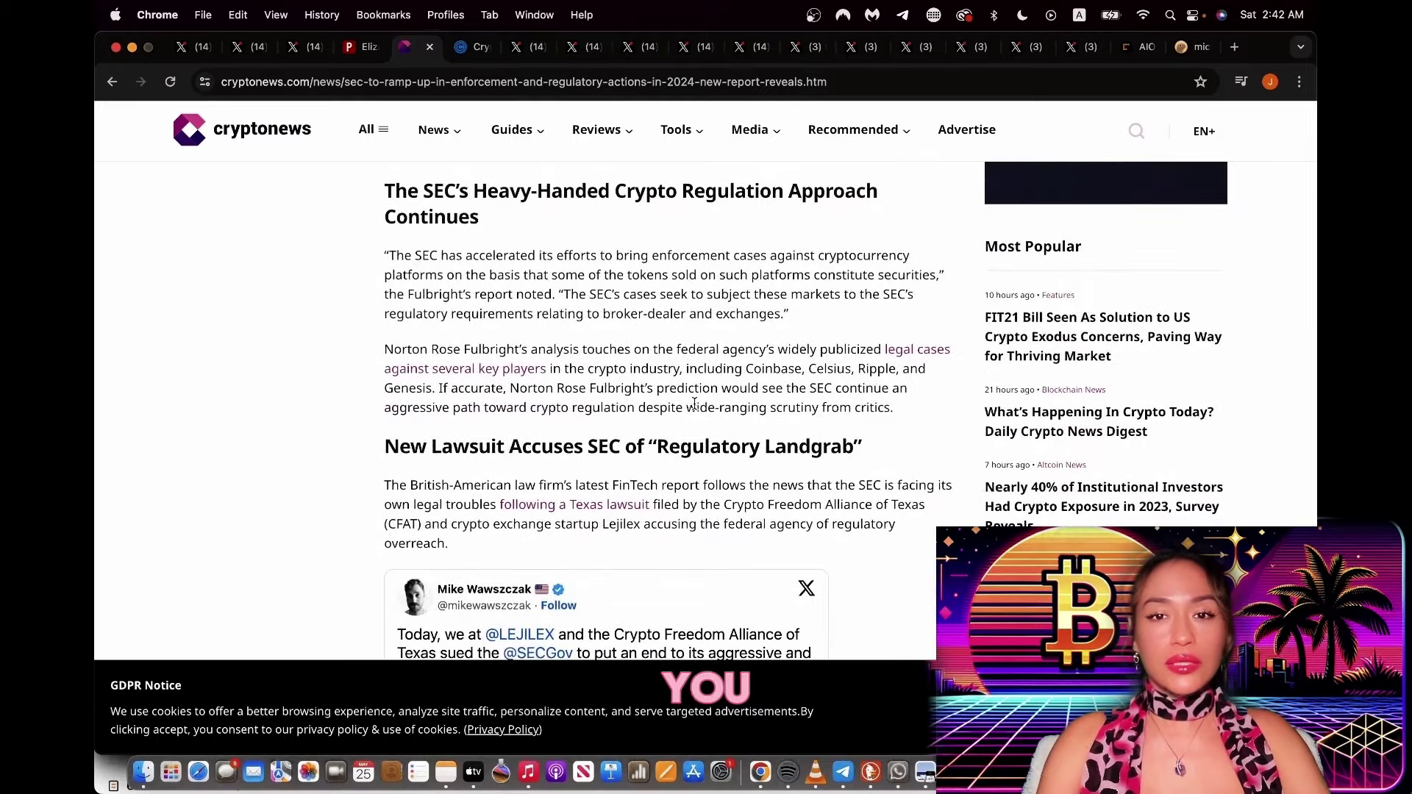
pyautogui.scroll(3, 693, 405)
pyautogui.scroll(2, 693, 405)
pyautogui.moveTo(767, 352); pyautogui.dragTo(976, 353)
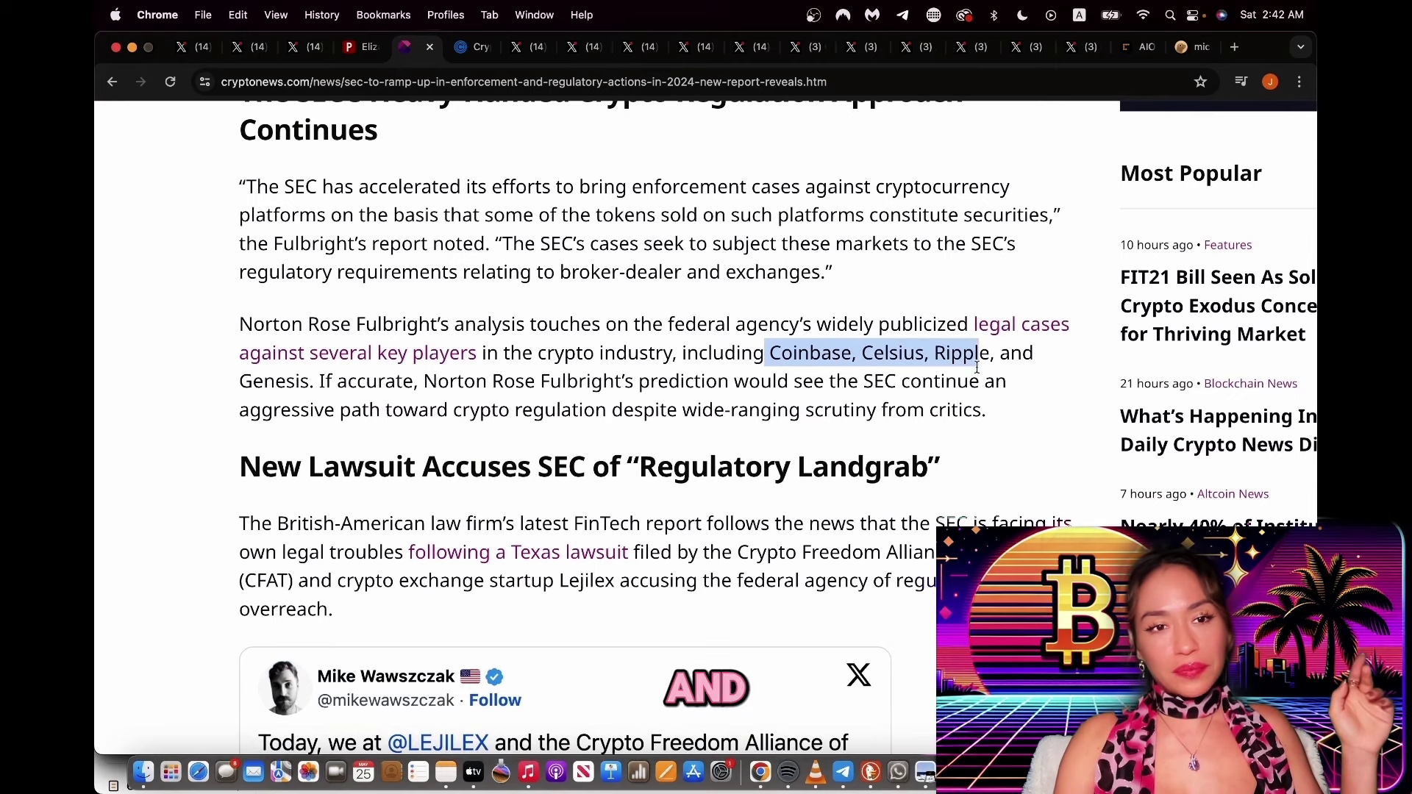
pyautogui.moveTo(976, 353); pyautogui.dragTo(468, 381)
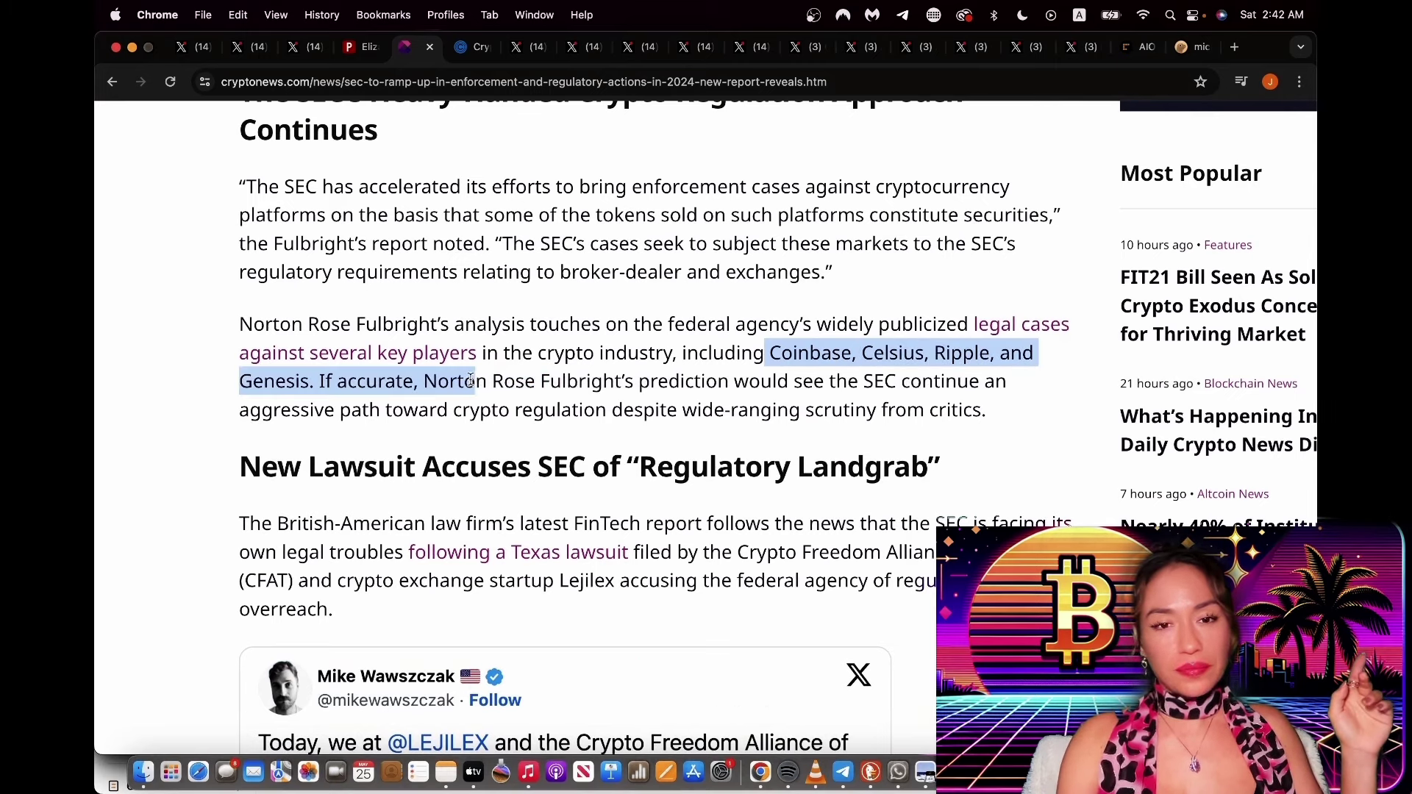
pyautogui.click(562, 385)
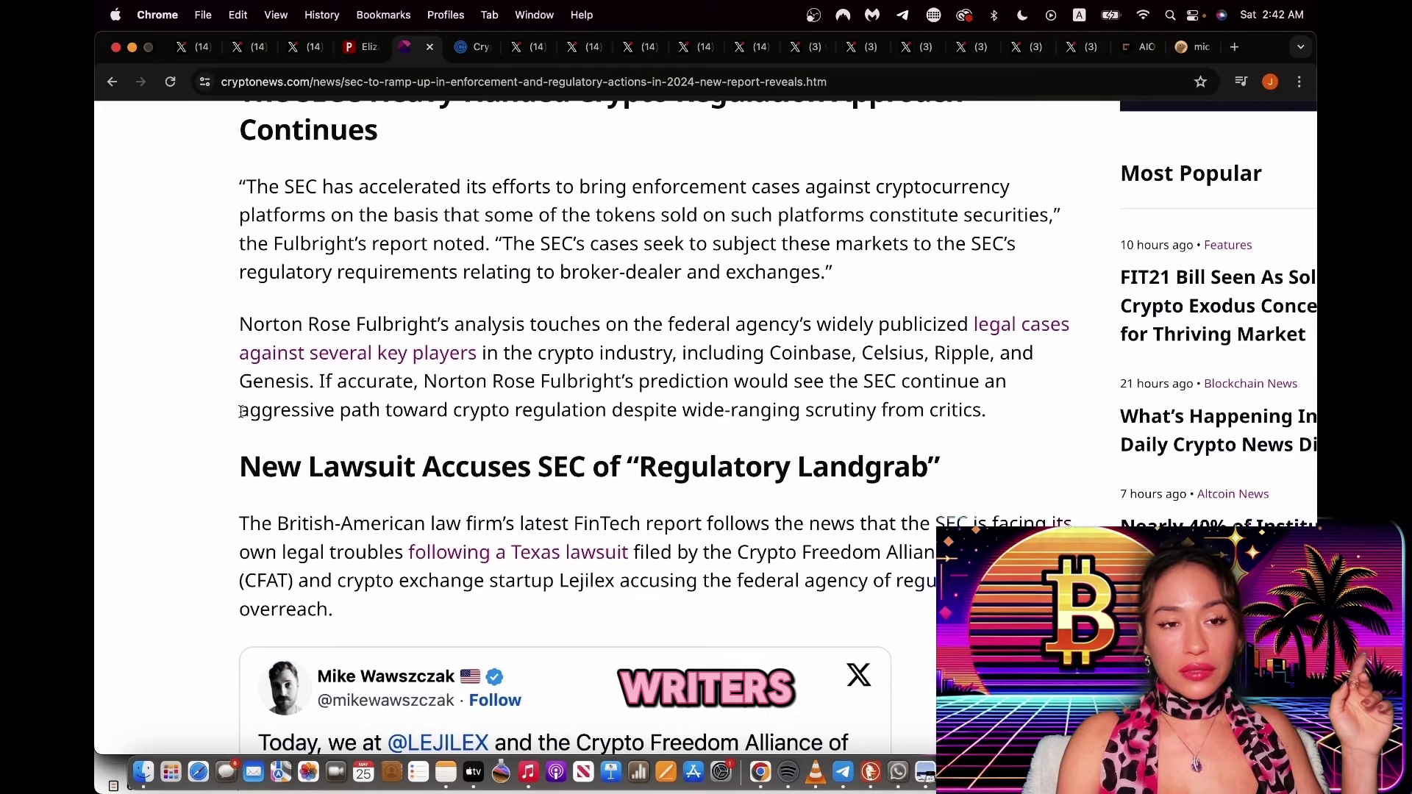
# - Highlight the word 'aggressive', then switch to the crypto regulation in 2024 article
pyautogui.click(273, 323)
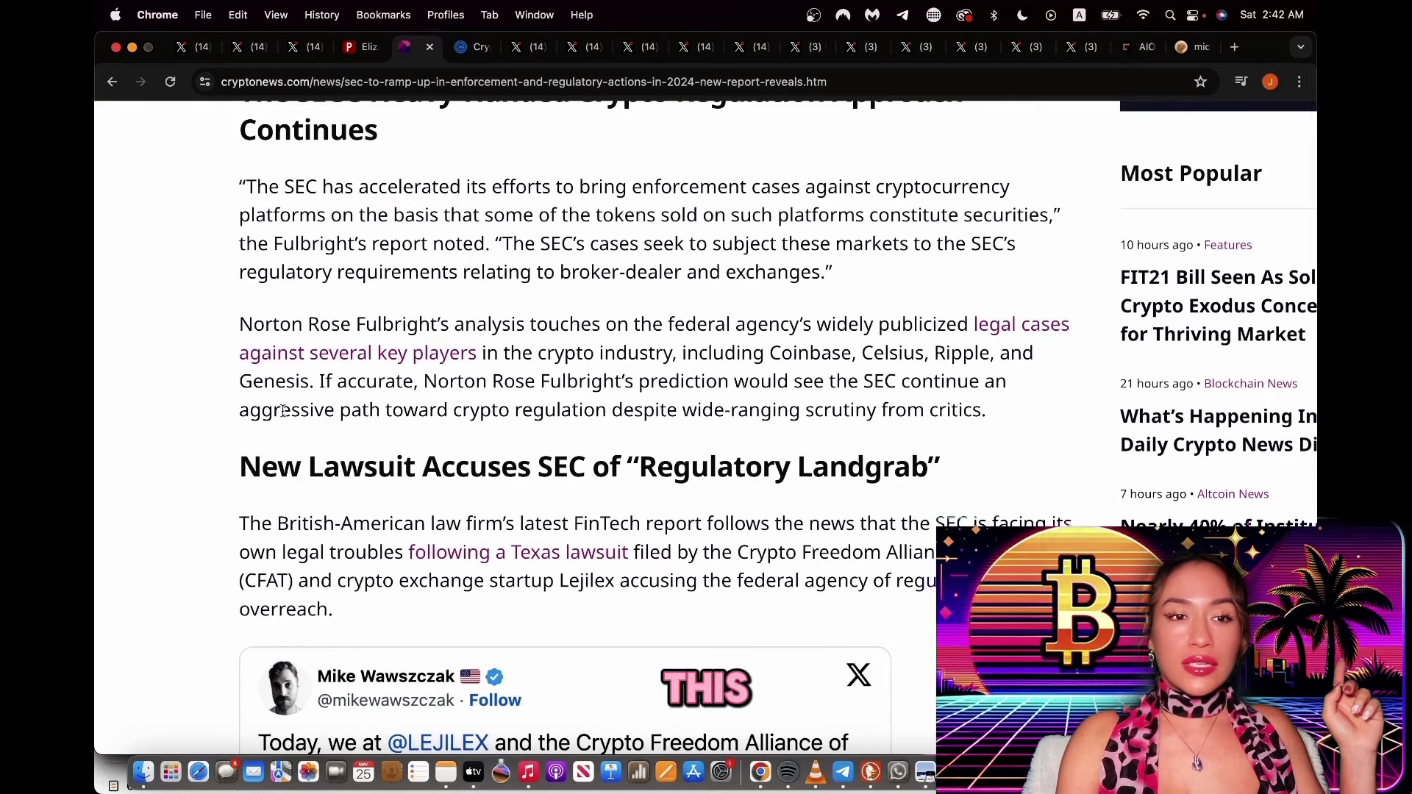
pyautogui.moveTo(250, 411); pyautogui.dragTo(334, 414)
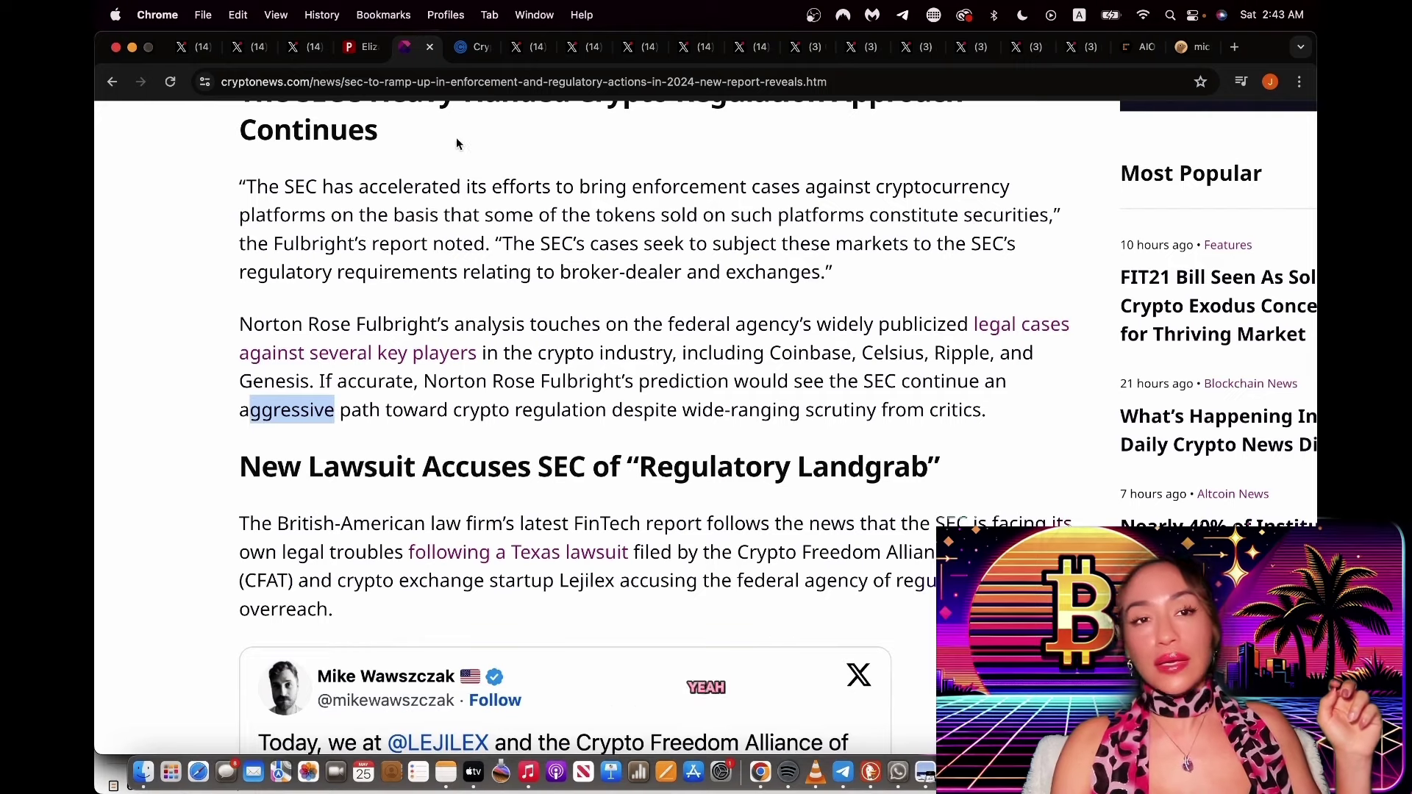
pyautogui.click(459, 59)
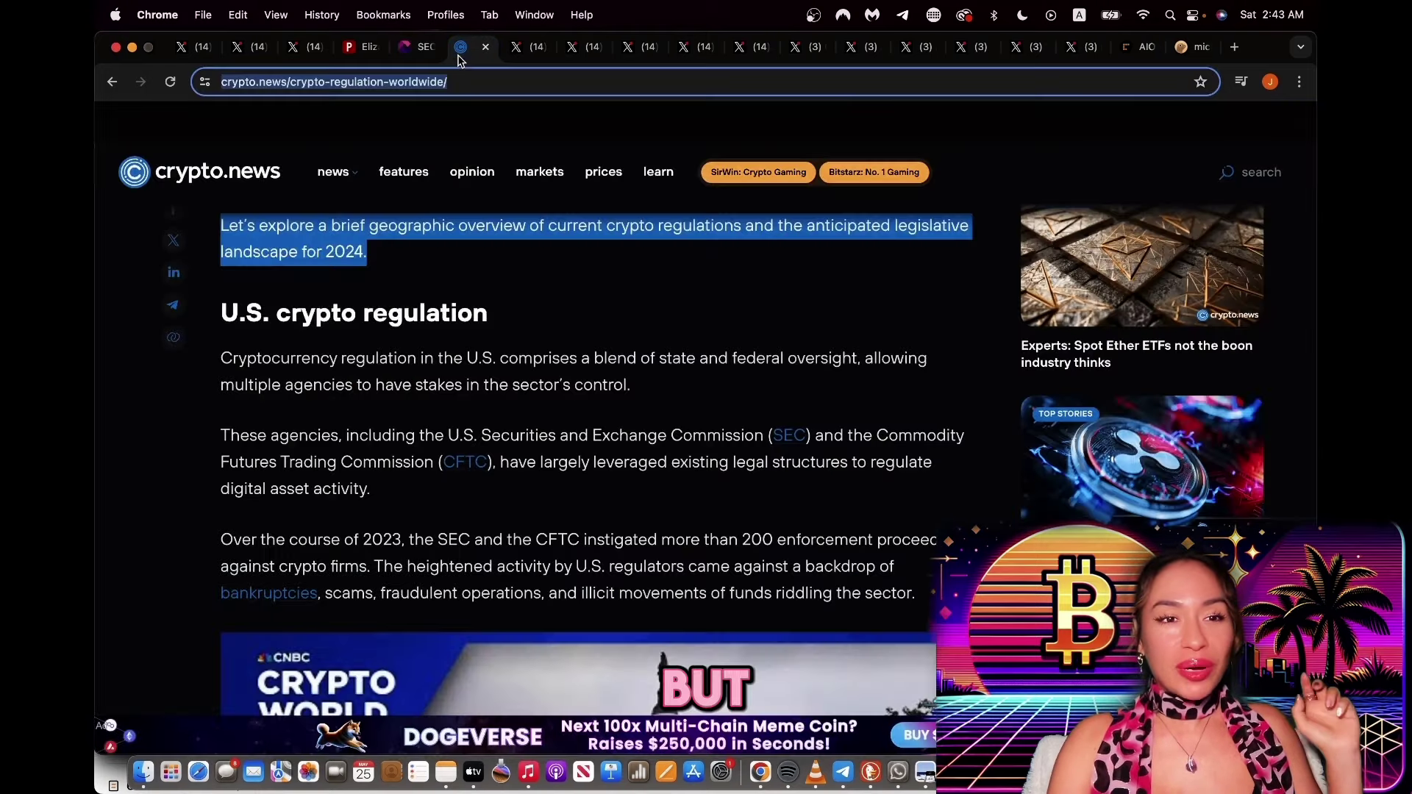
pyautogui.scroll(10, 558, 290)
pyautogui.scroll(10, 558, 289)
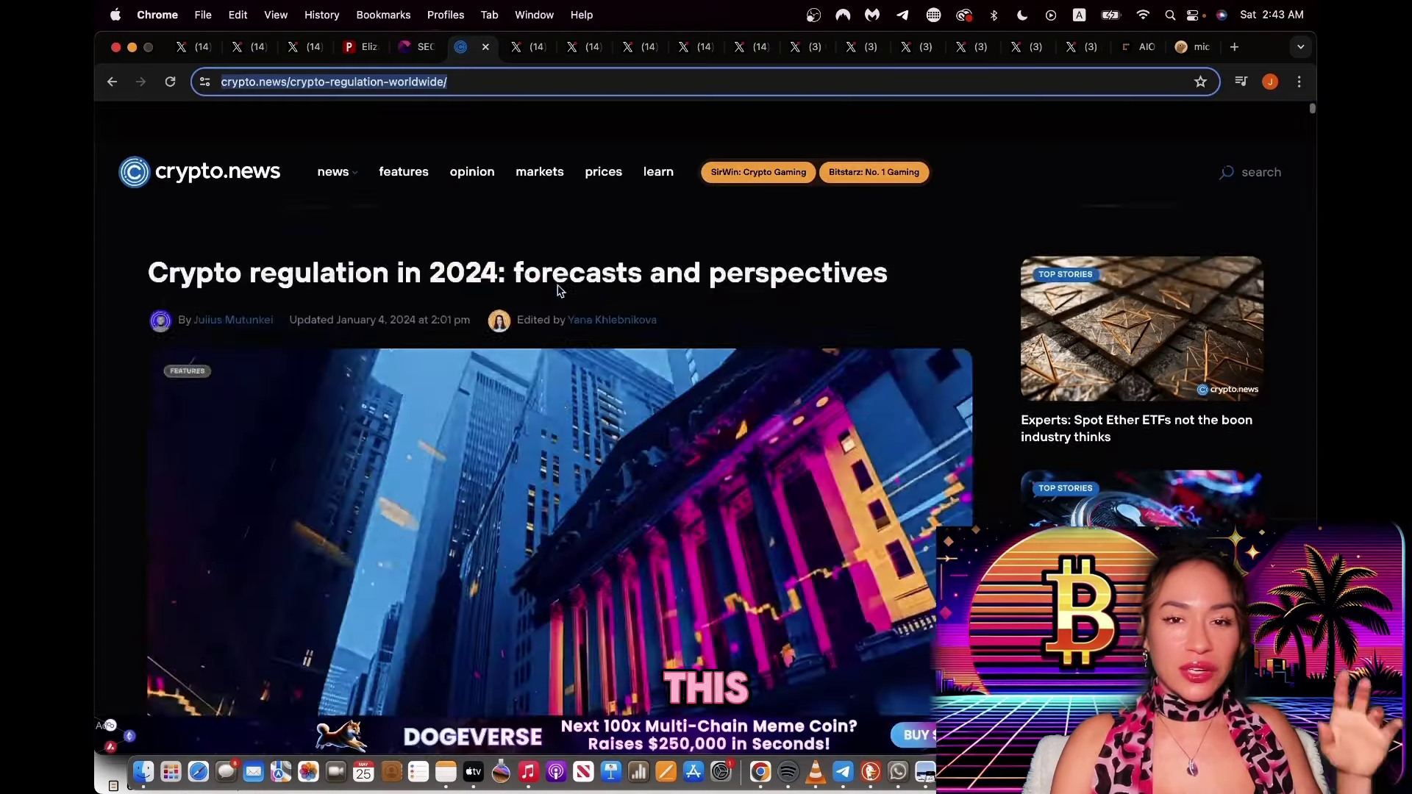
# - Show Sassal's 'ETH stupidly undervalued' post and highlight its line about ETFs not trading for weeks
pyautogui.click(518, 48)
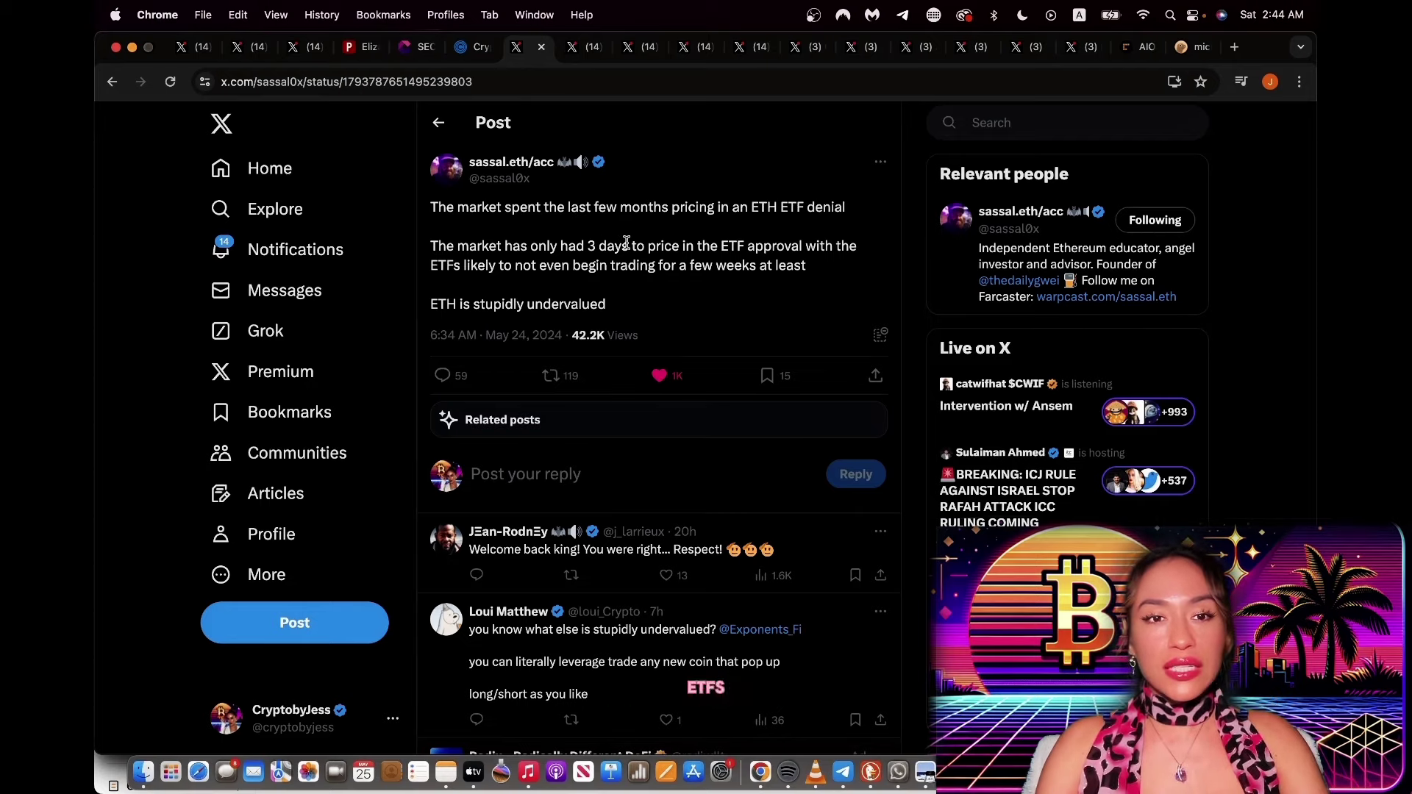
pyautogui.scroll(5, 625, 243)
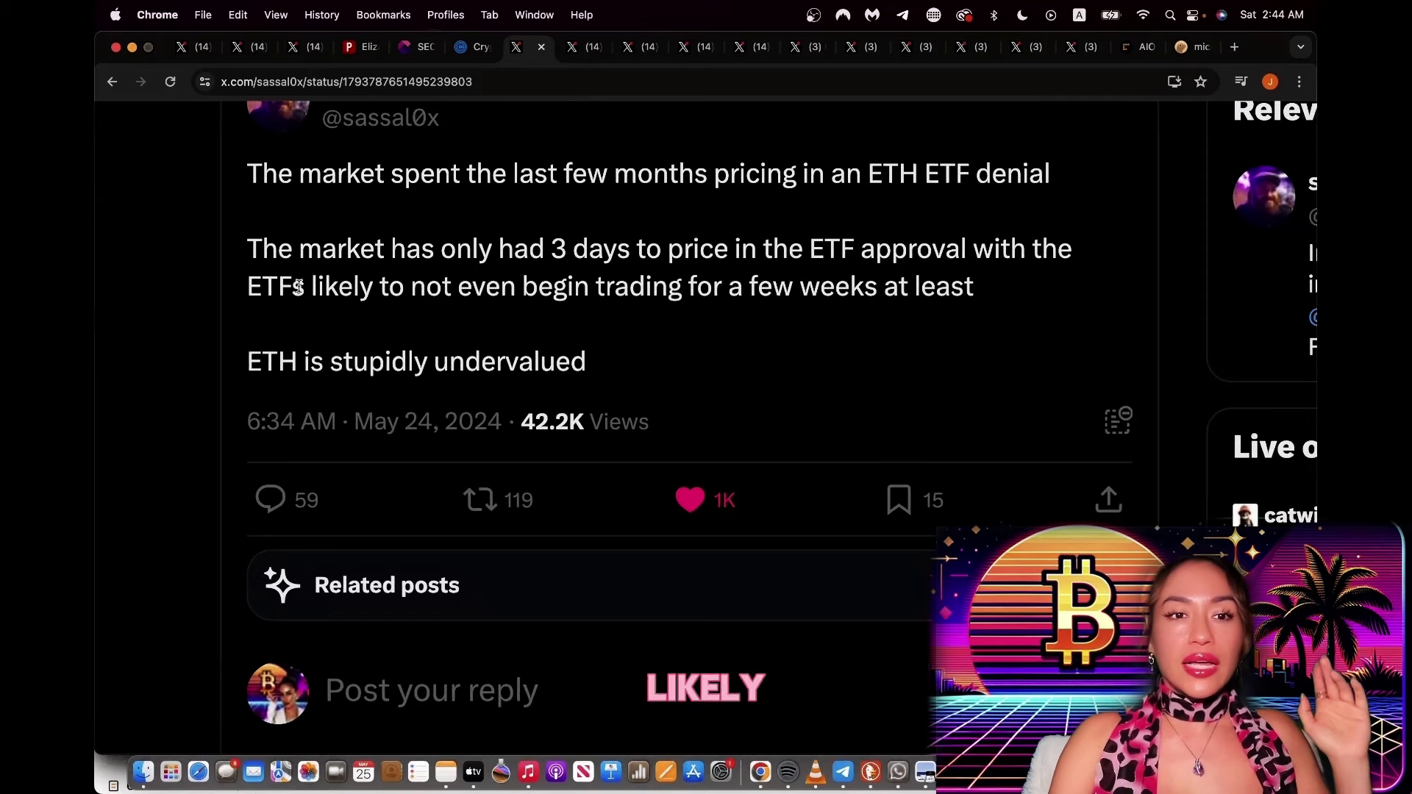
pyautogui.moveTo(299, 286); pyautogui.dragTo(723, 316)
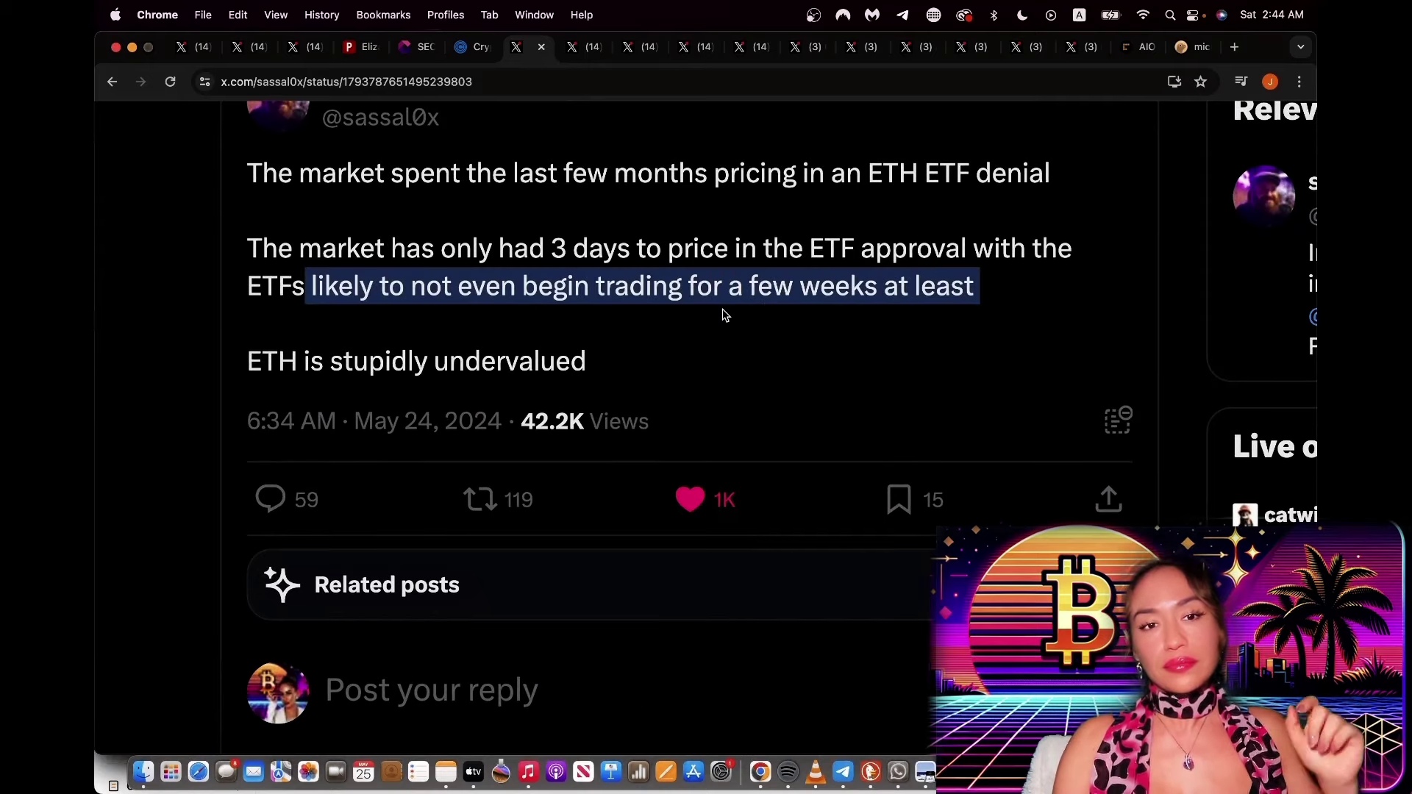
pyautogui.scroll(-5, 722, 315)
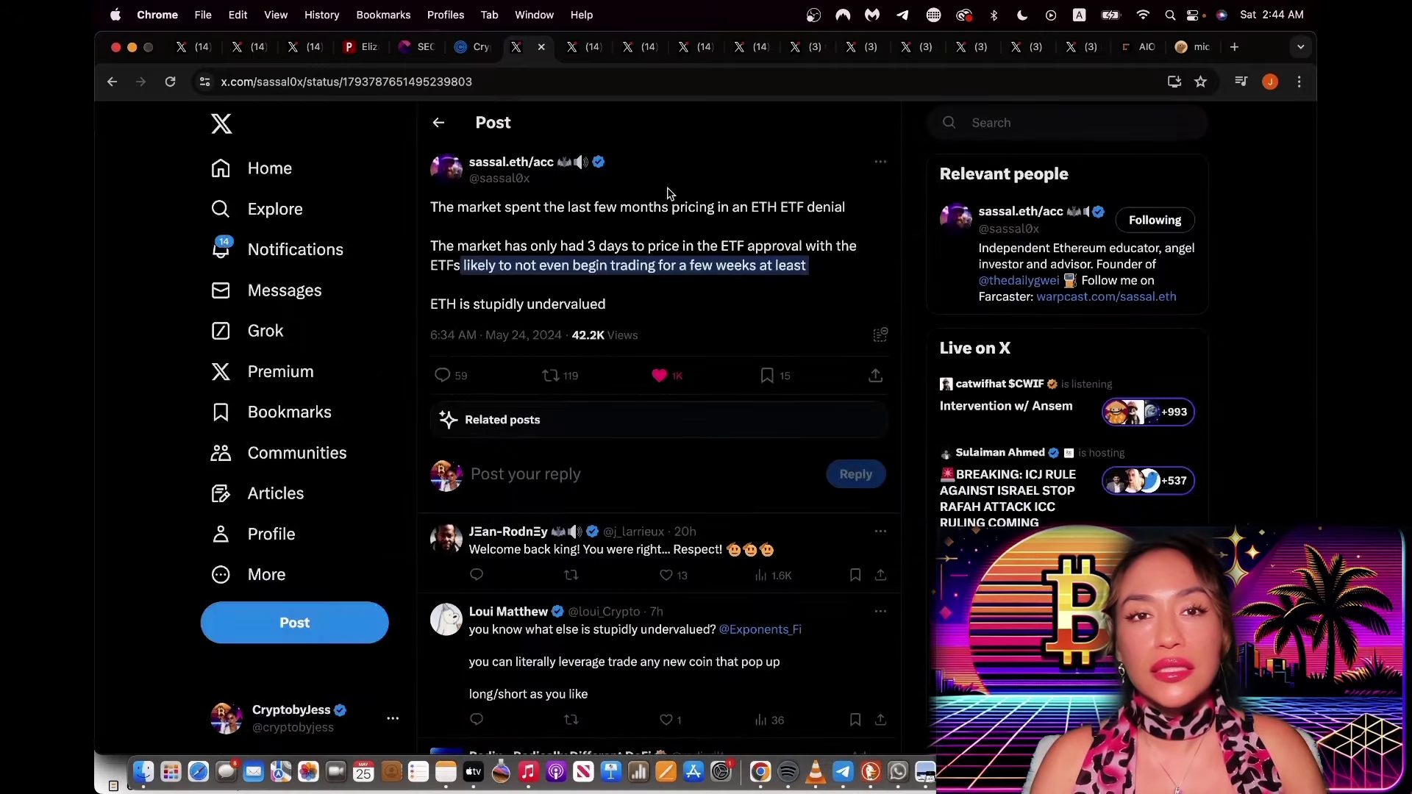
# - Bring up ElliotTrades' 'It's OFFICIAL' ETH ETF post
pyautogui.click(576, 48)
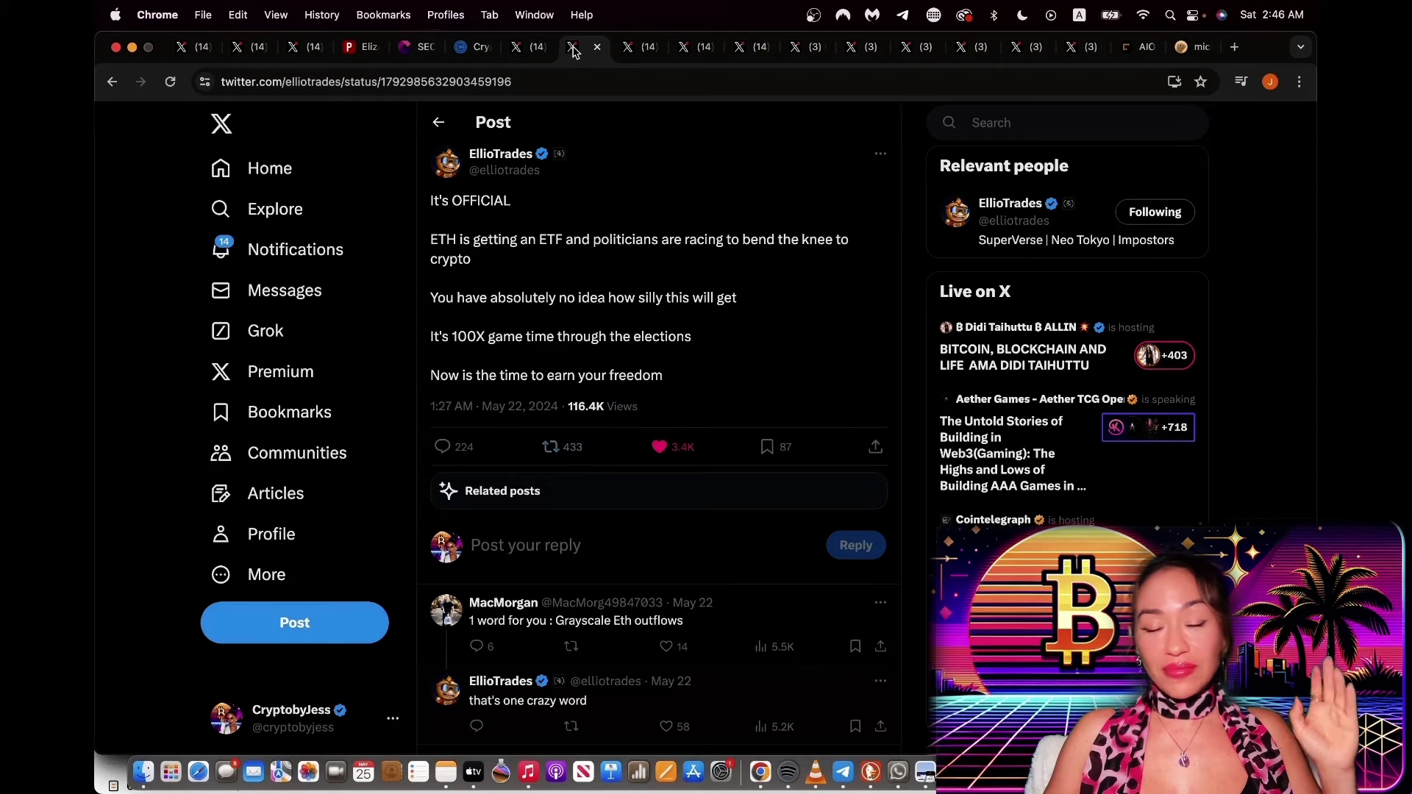
# - Pass the regulatory-wins post and open the breaking SOL and XRP ETF post
pyautogui.click(629, 47)
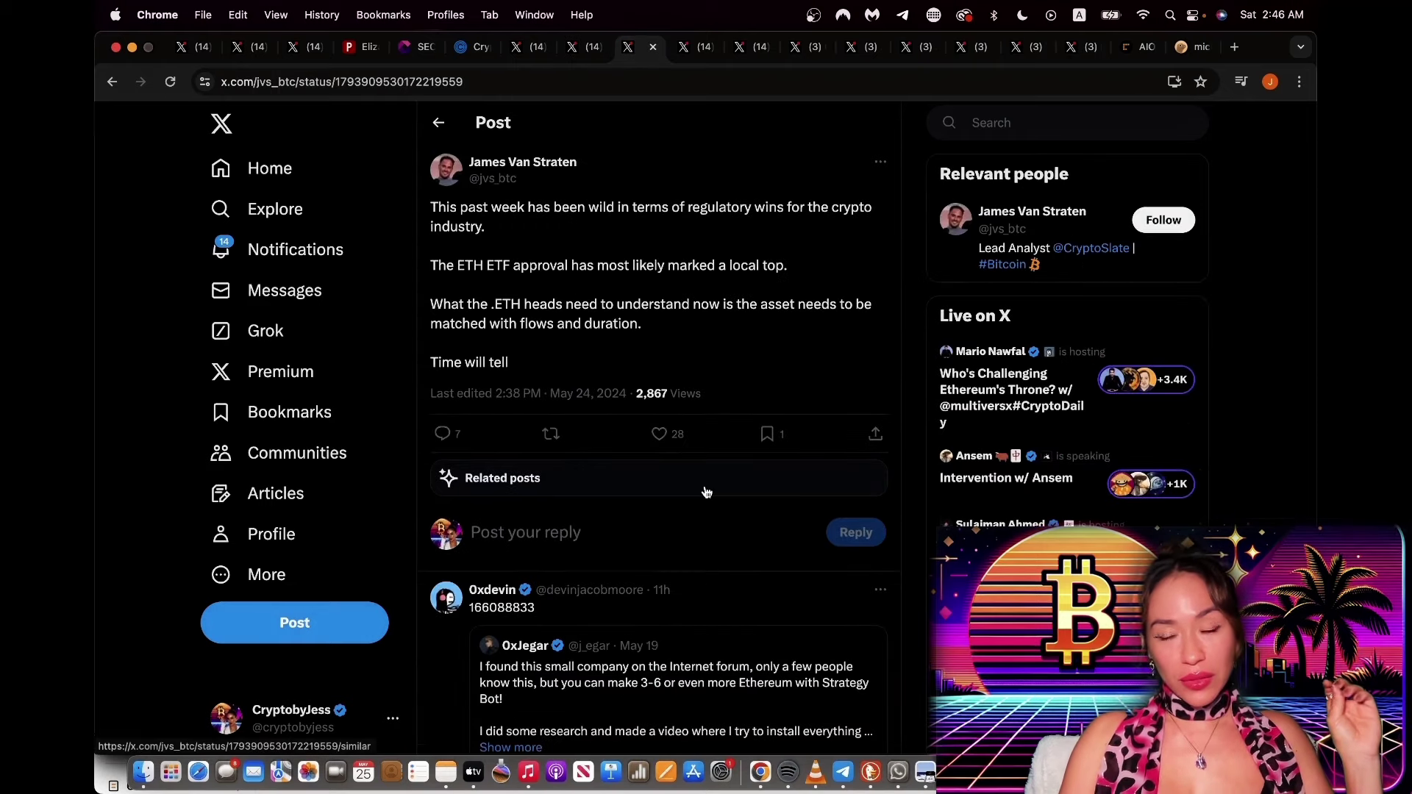
pyautogui.click(693, 47)
pyautogui.click(731, 366)
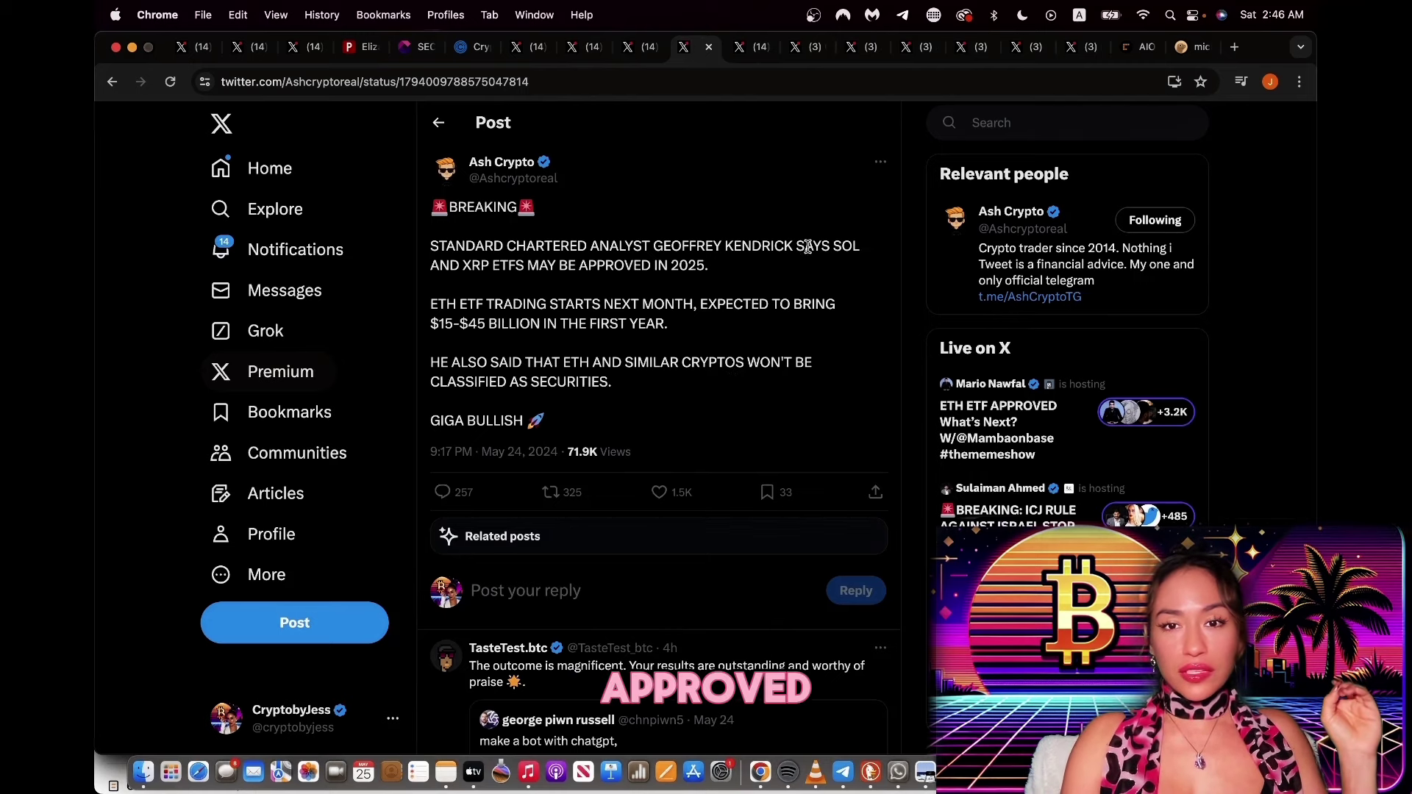
# - Highlight the SOL/XRP ETF approval claim, then '2025', and switch to Rekt Capital's halving post
pyautogui.moveTo(796, 247)
pyautogui.mouseDown()
pyautogui.moveTo(808, 272)
pyautogui.moveTo(530, 278)
pyautogui.mouseUp()
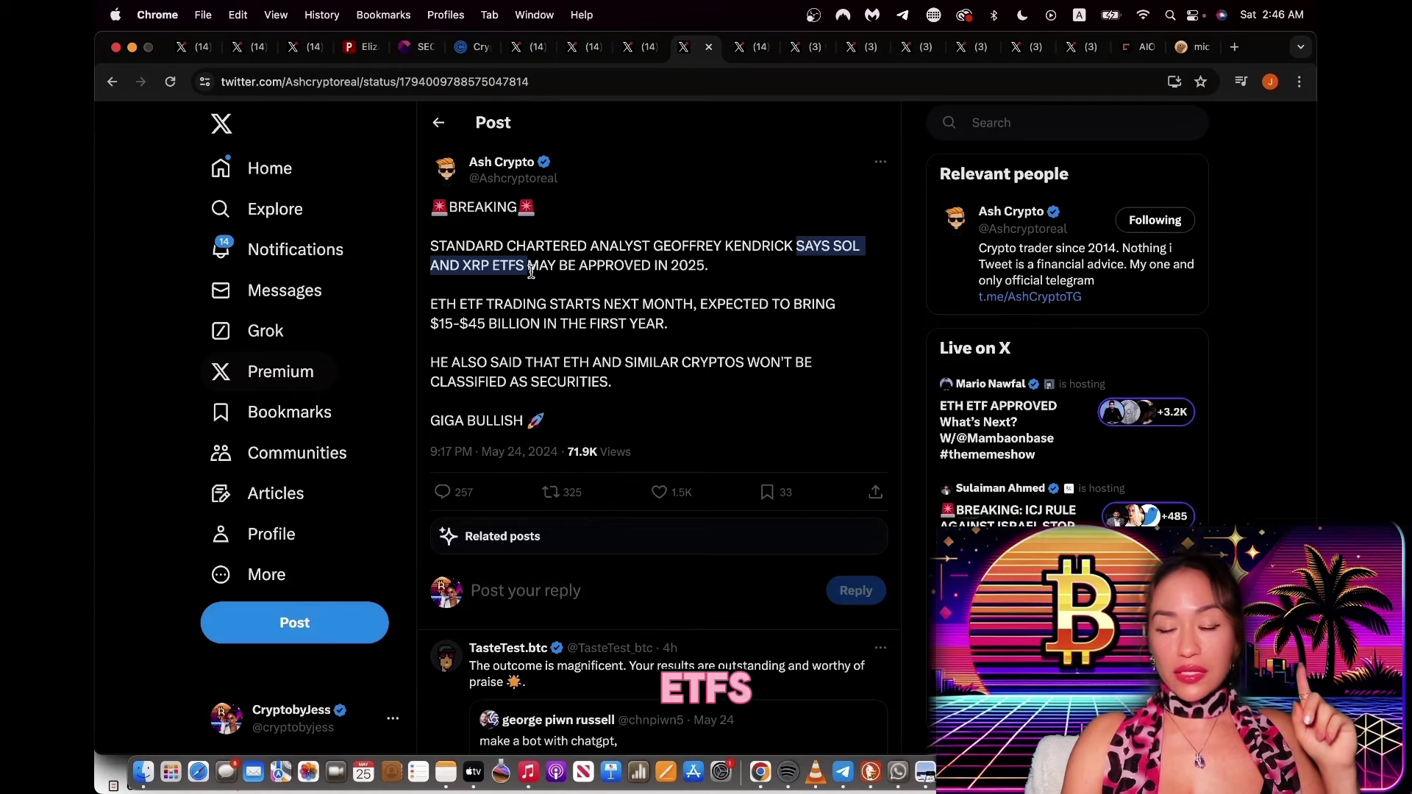
pyautogui.click(581, 265)
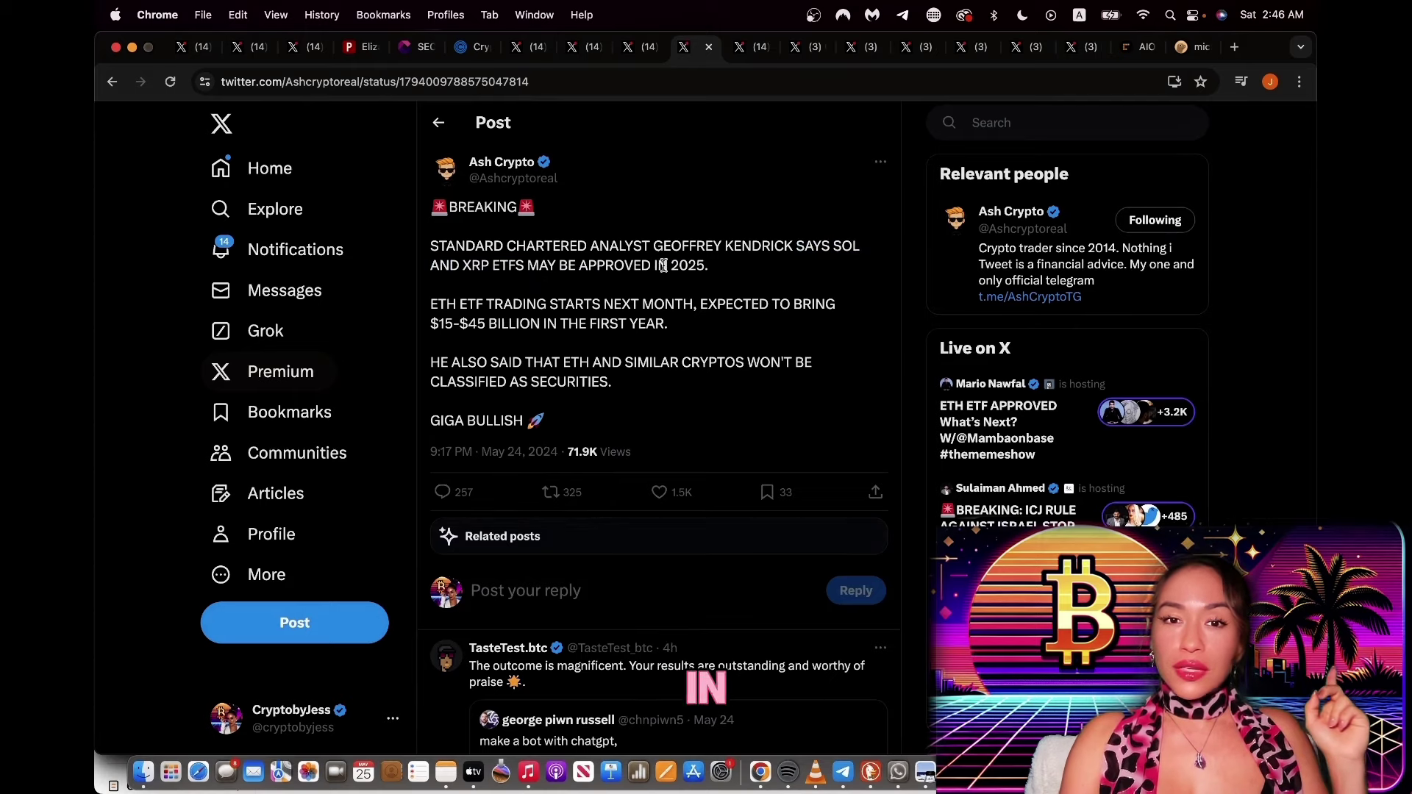
pyautogui.moveTo(667, 265); pyautogui.dragTo(726, 268)
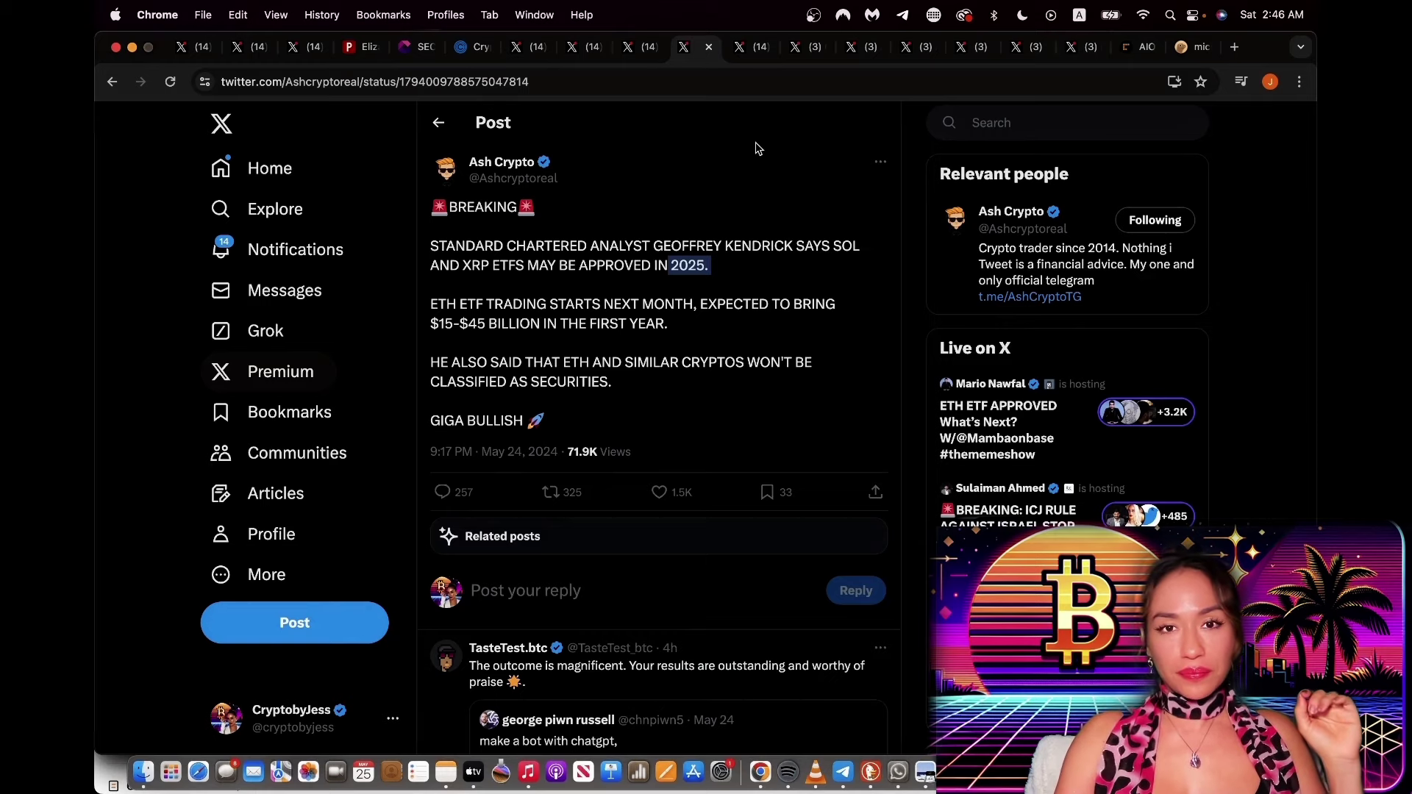
pyautogui.click(745, 50)
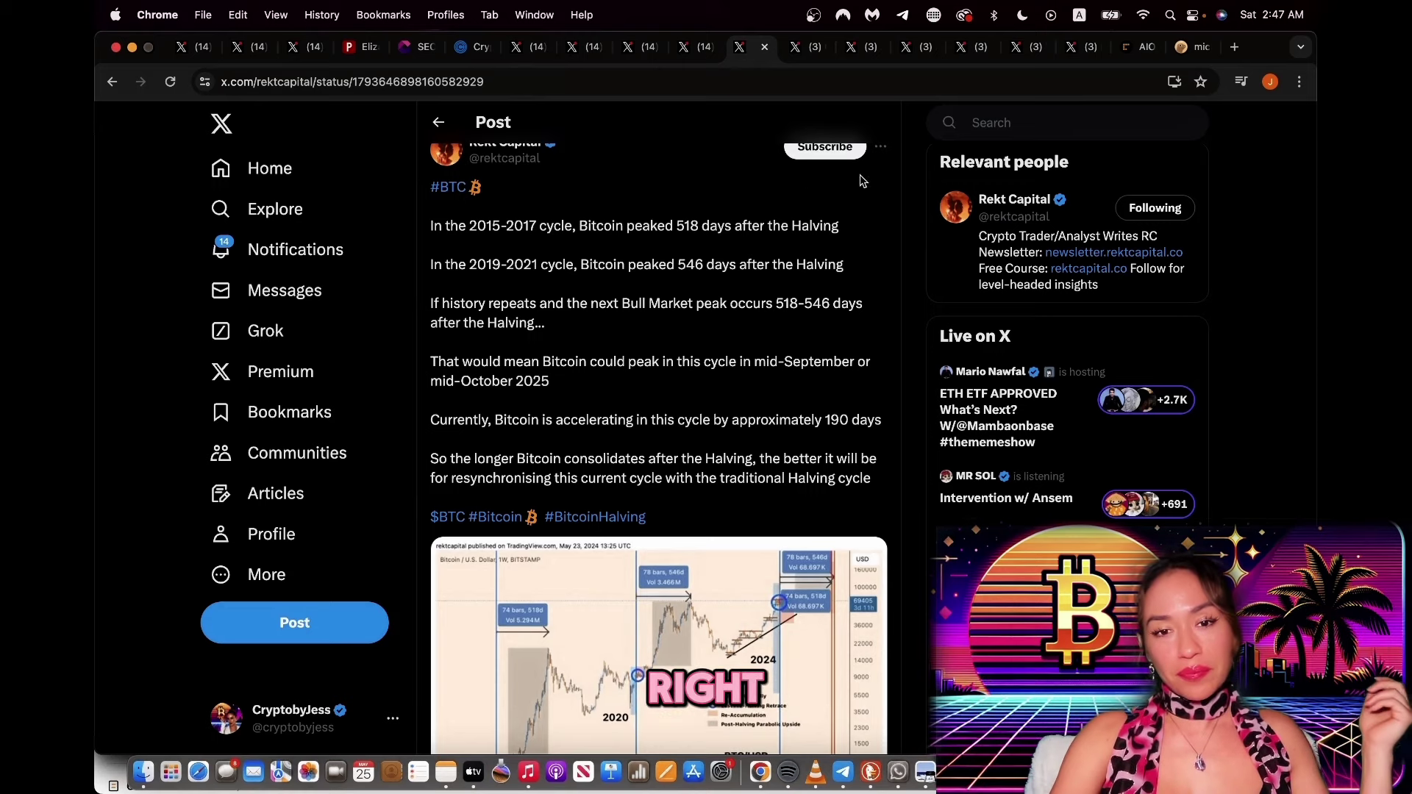
pyautogui.scroll(-1, 691, 354)
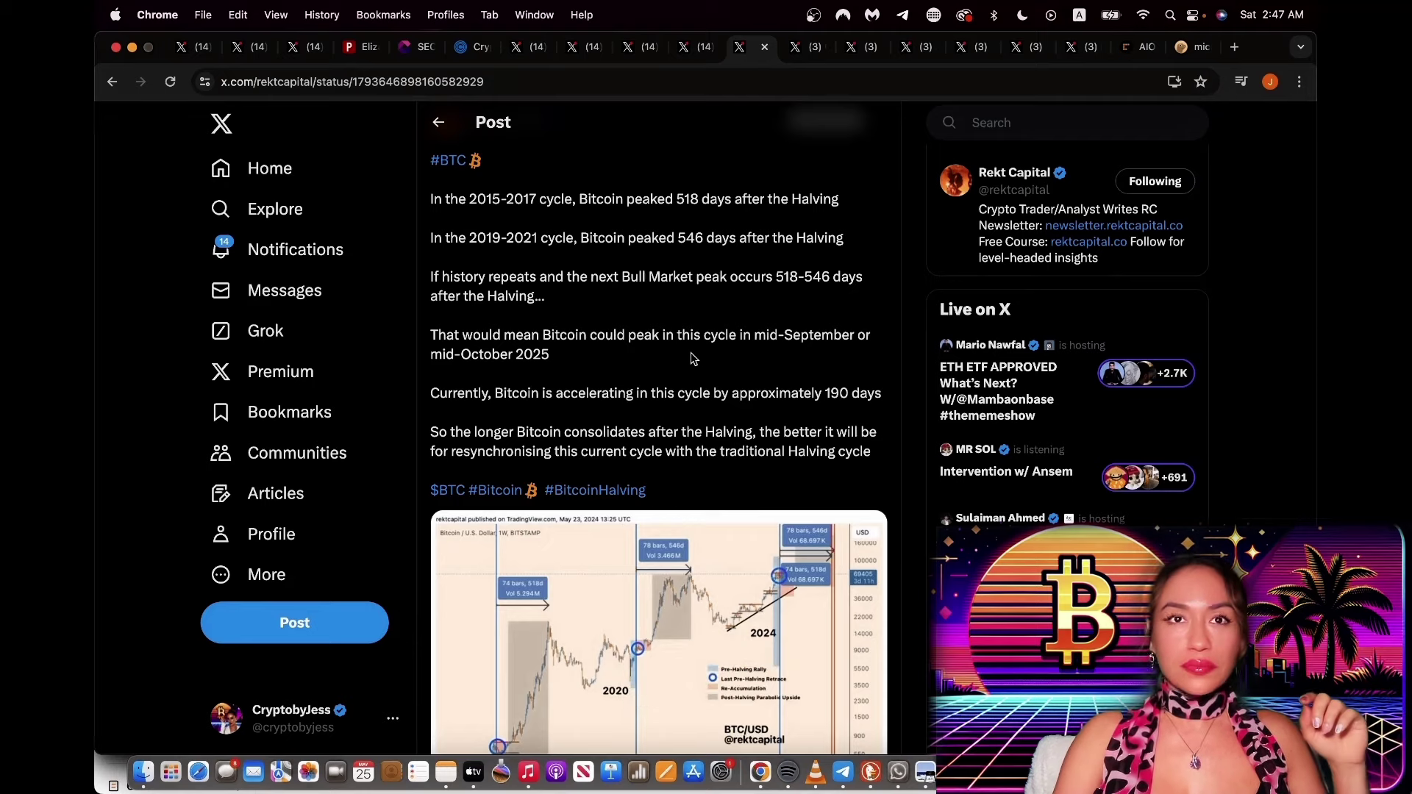
pyautogui.scroll(-1, 692, 359)
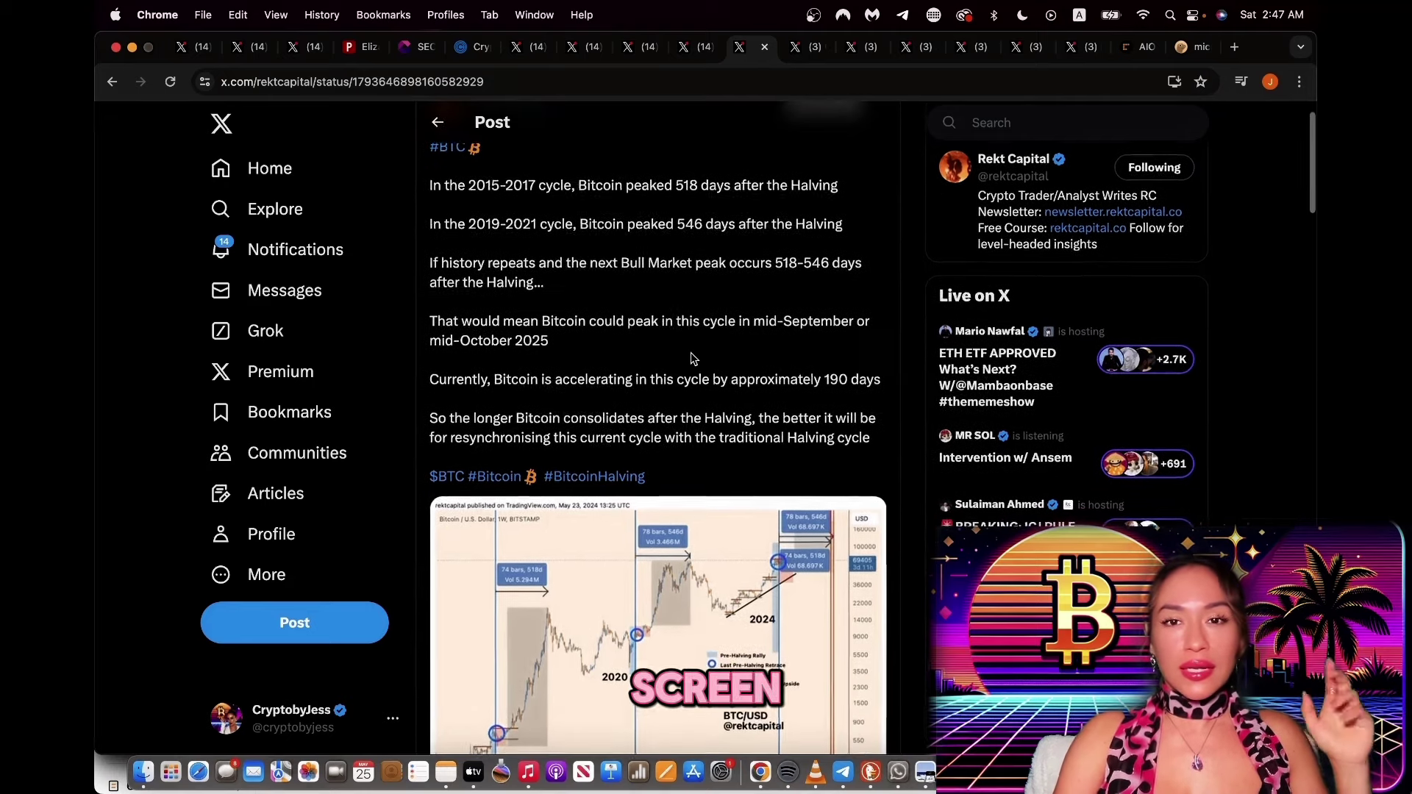
pyautogui.scroll(-2, 692, 358)
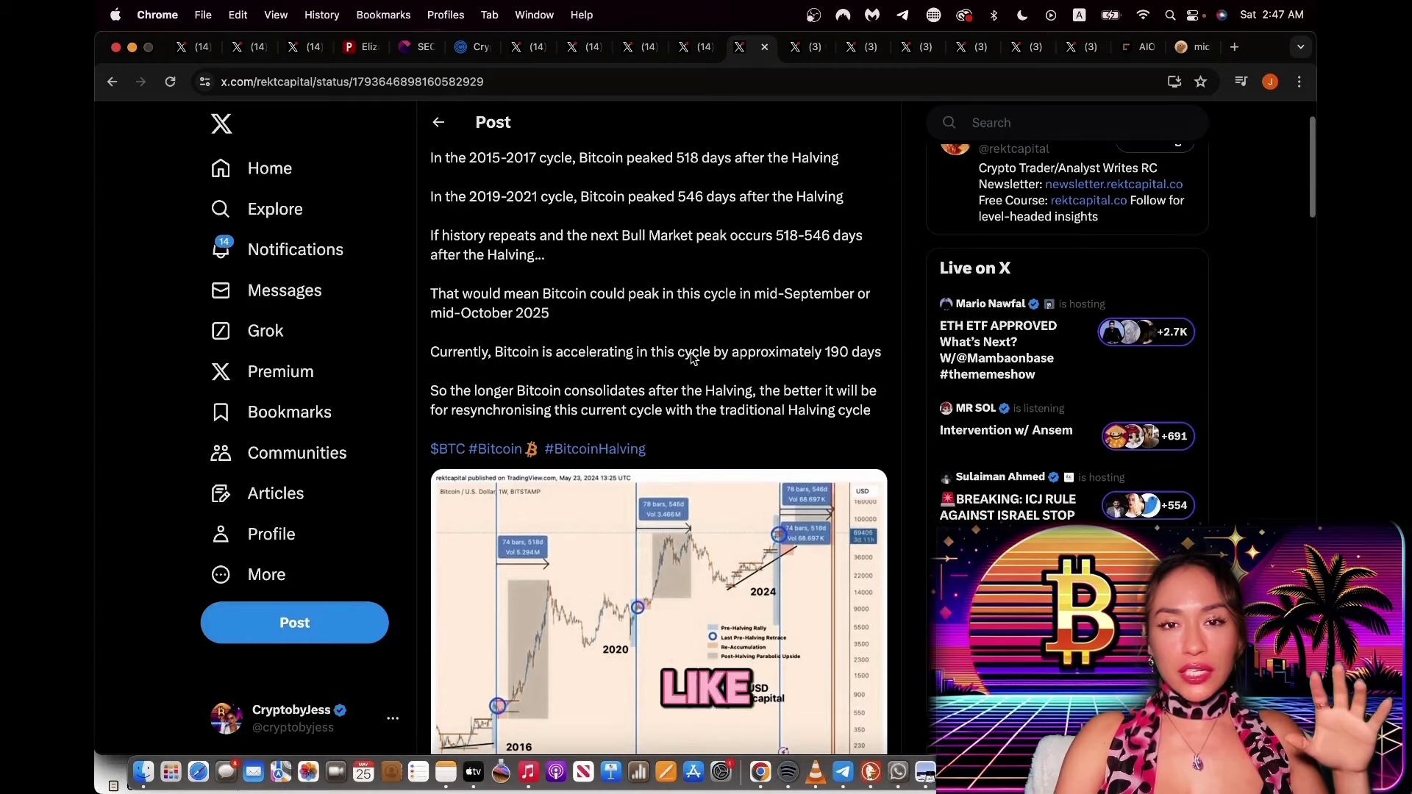
pyautogui.scroll(-1, 692, 358)
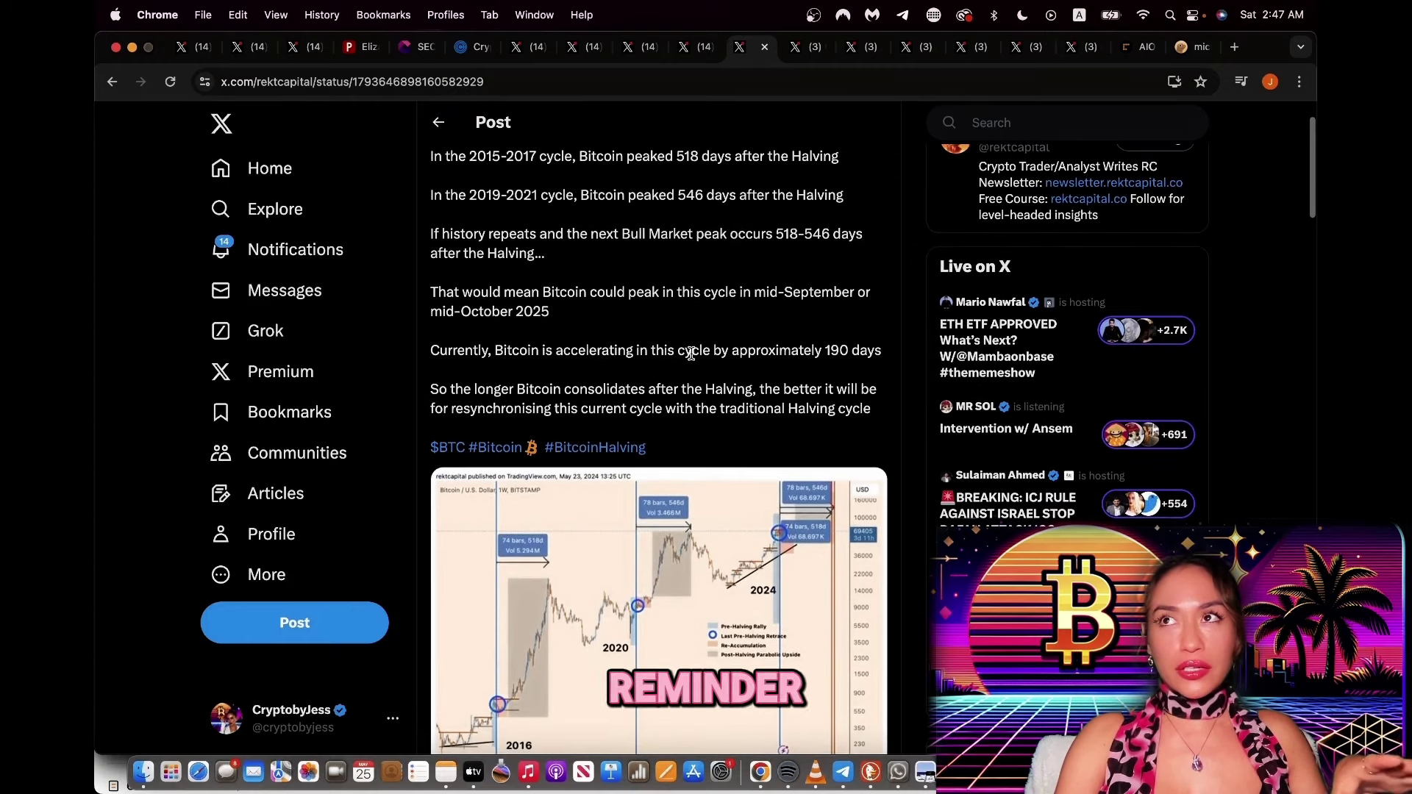
pyautogui.scroll(1, 692, 353)
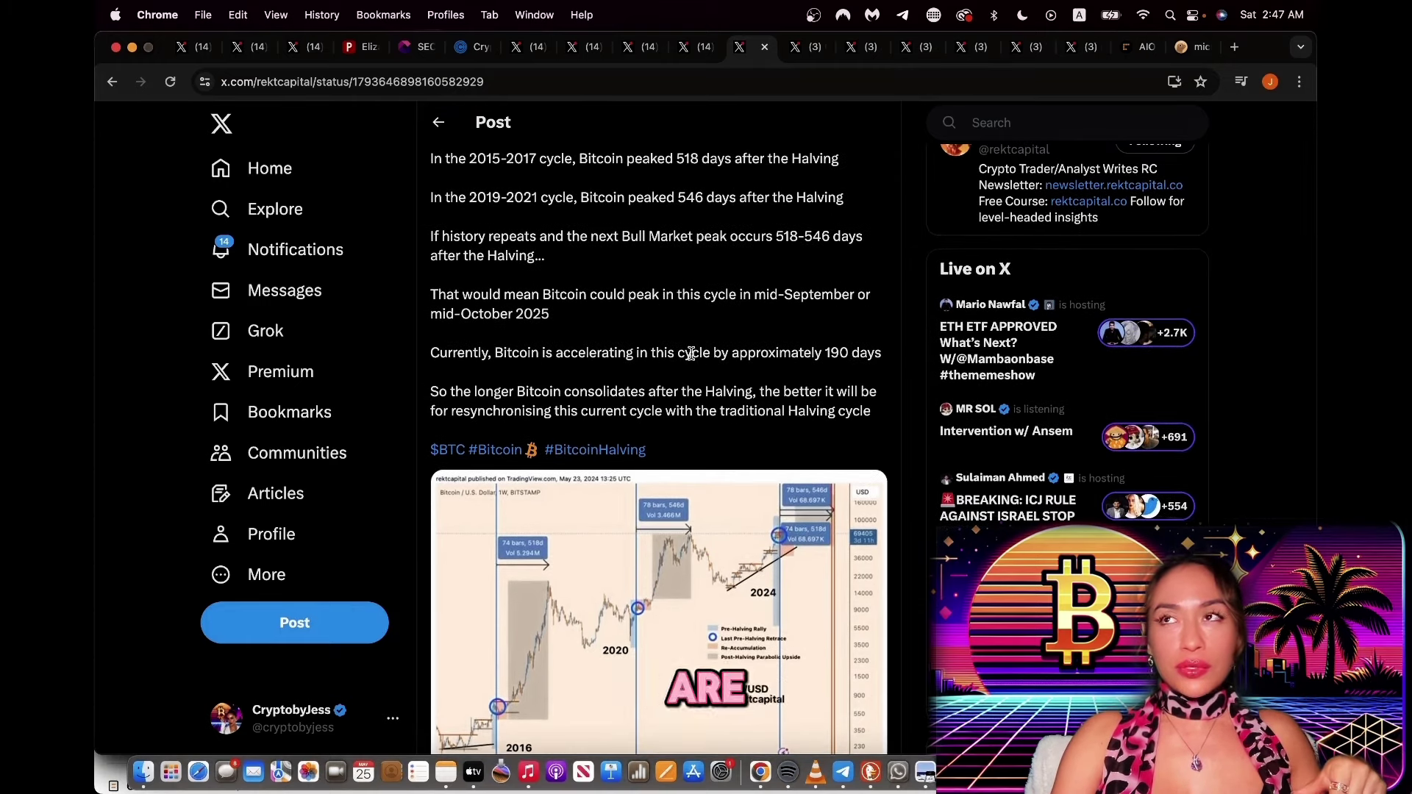
pyautogui.scroll(-1, 691, 354)
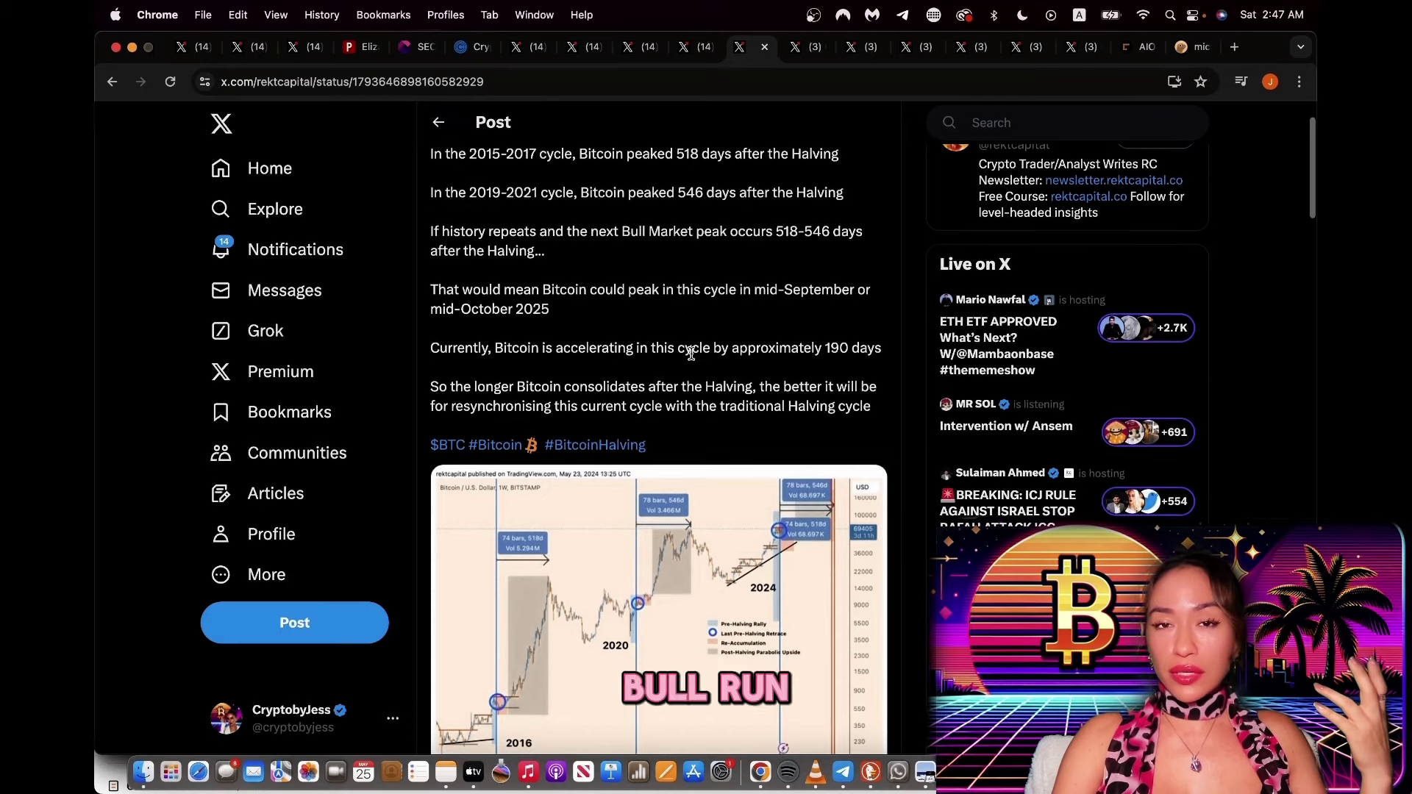
pyautogui.scroll(-1, 692, 353)
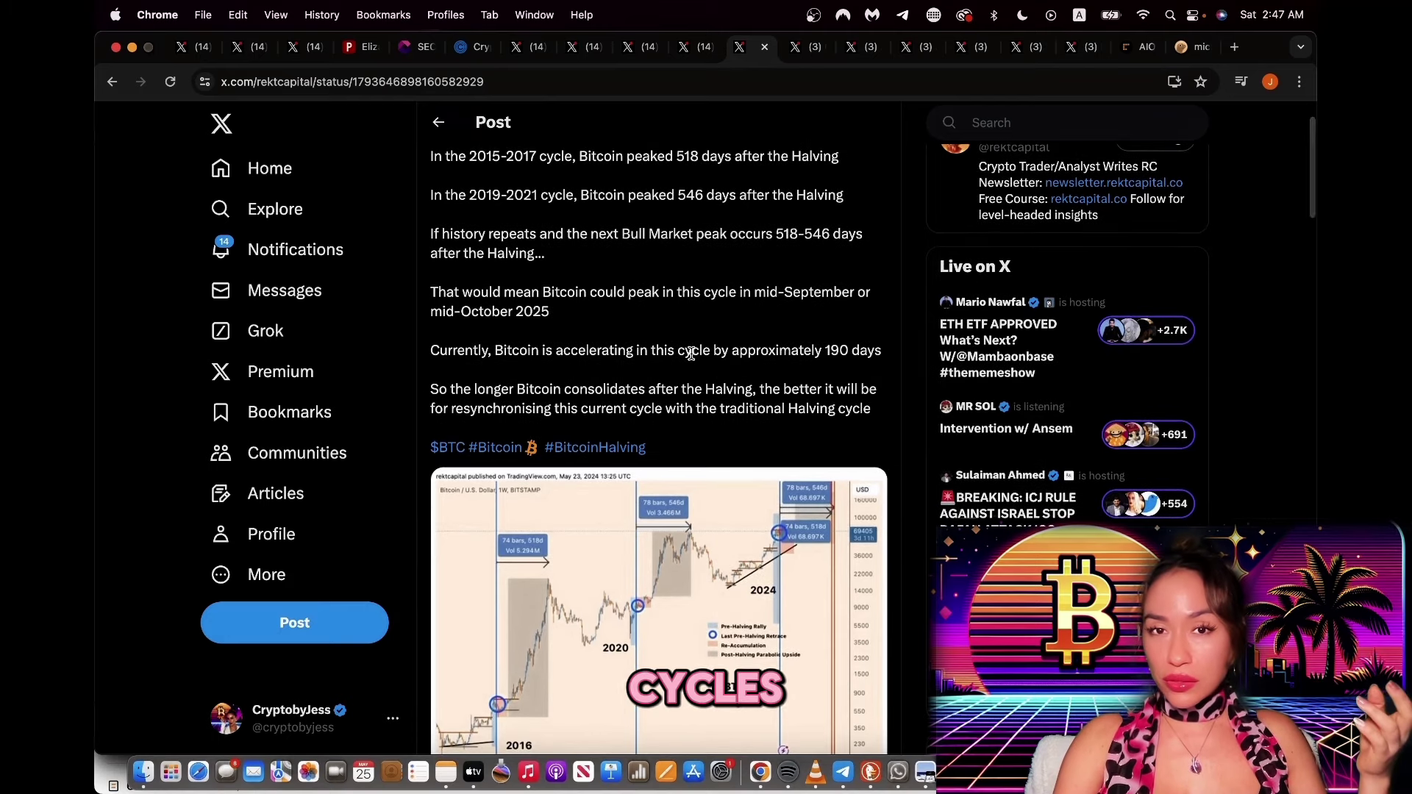
pyautogui.scroll(1, 692, 353)
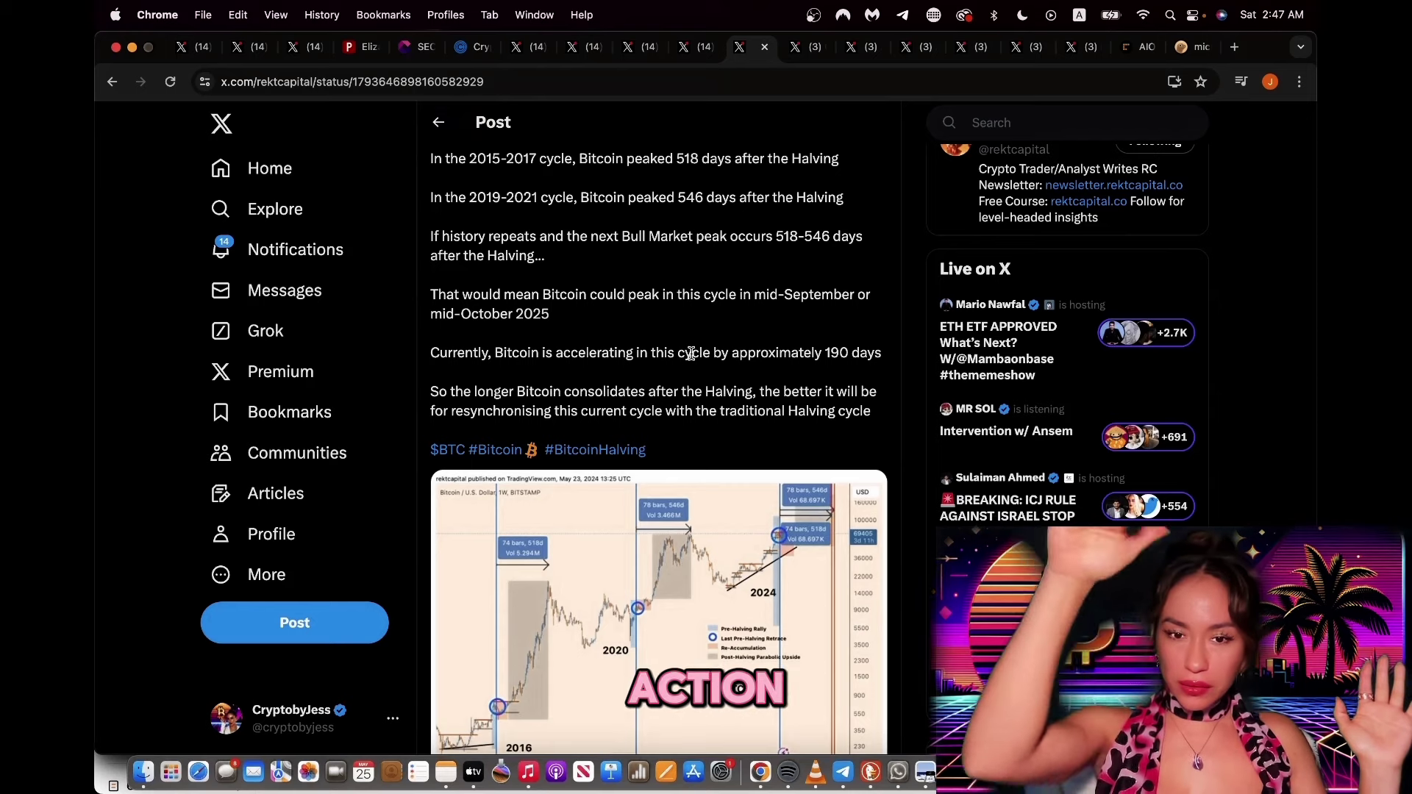
pyautogui.click(635, 574)
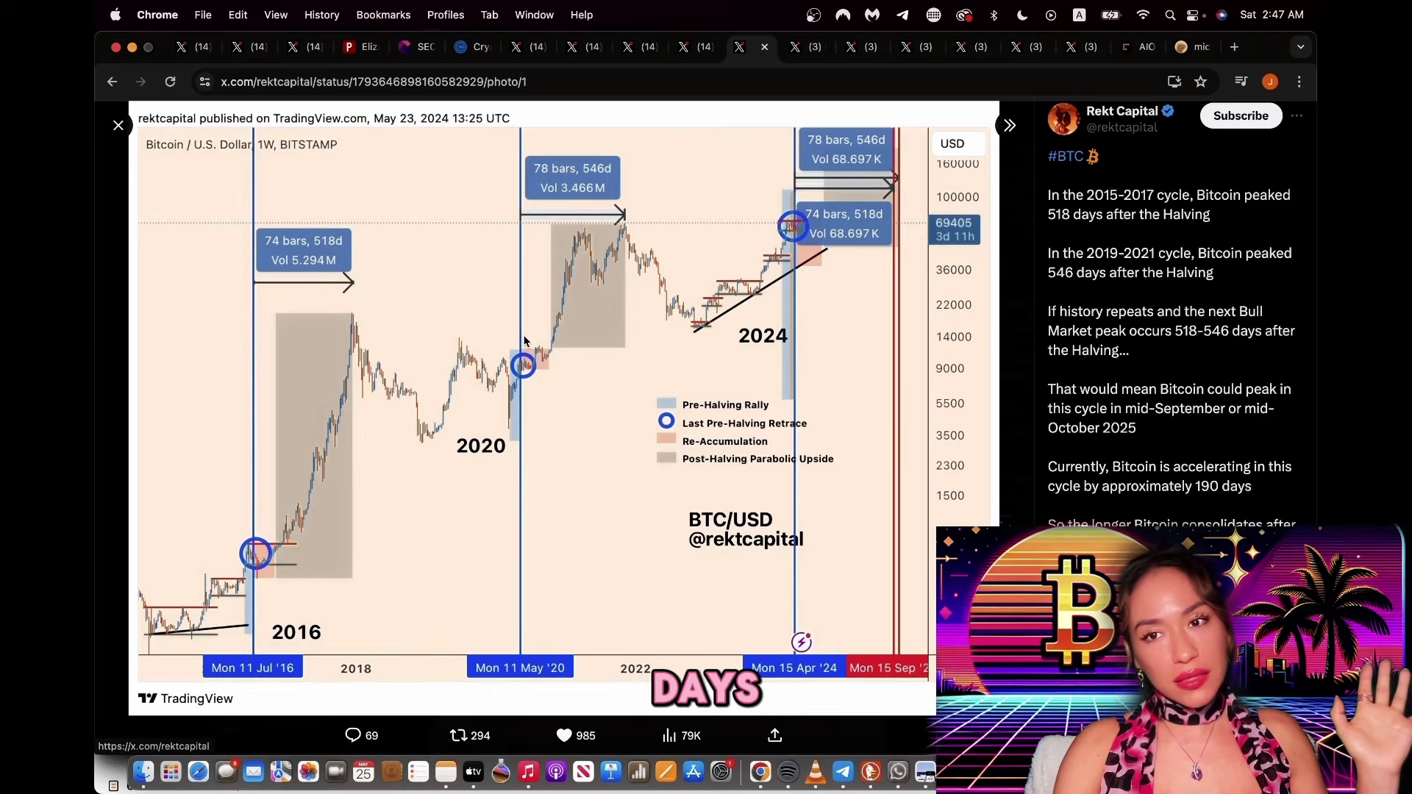
pyautogui.click(119, 129)
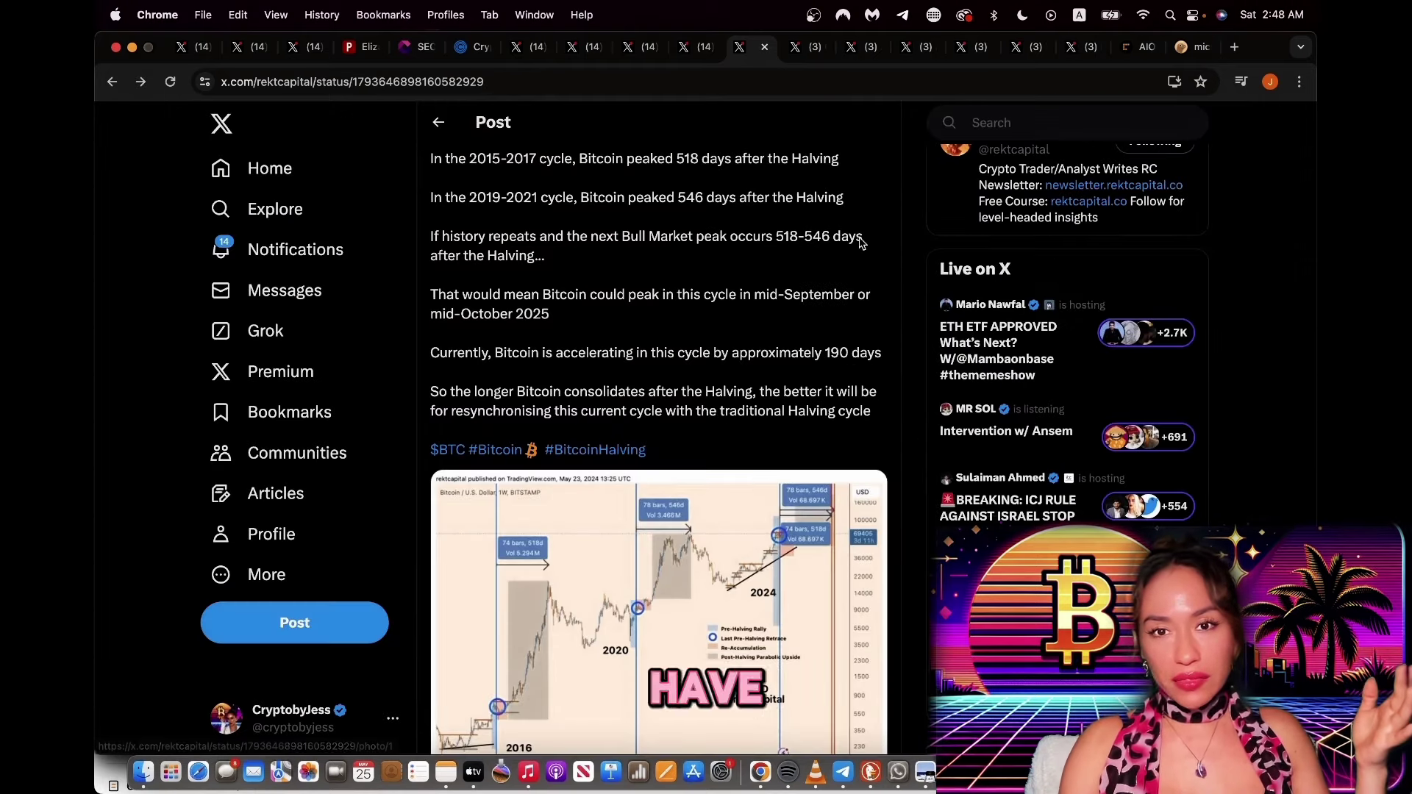
# - Open the CryptobyJess Judge Torres post, highlight its payment-path sentence, then go to Analogue
pyautogui.click(801, 59)
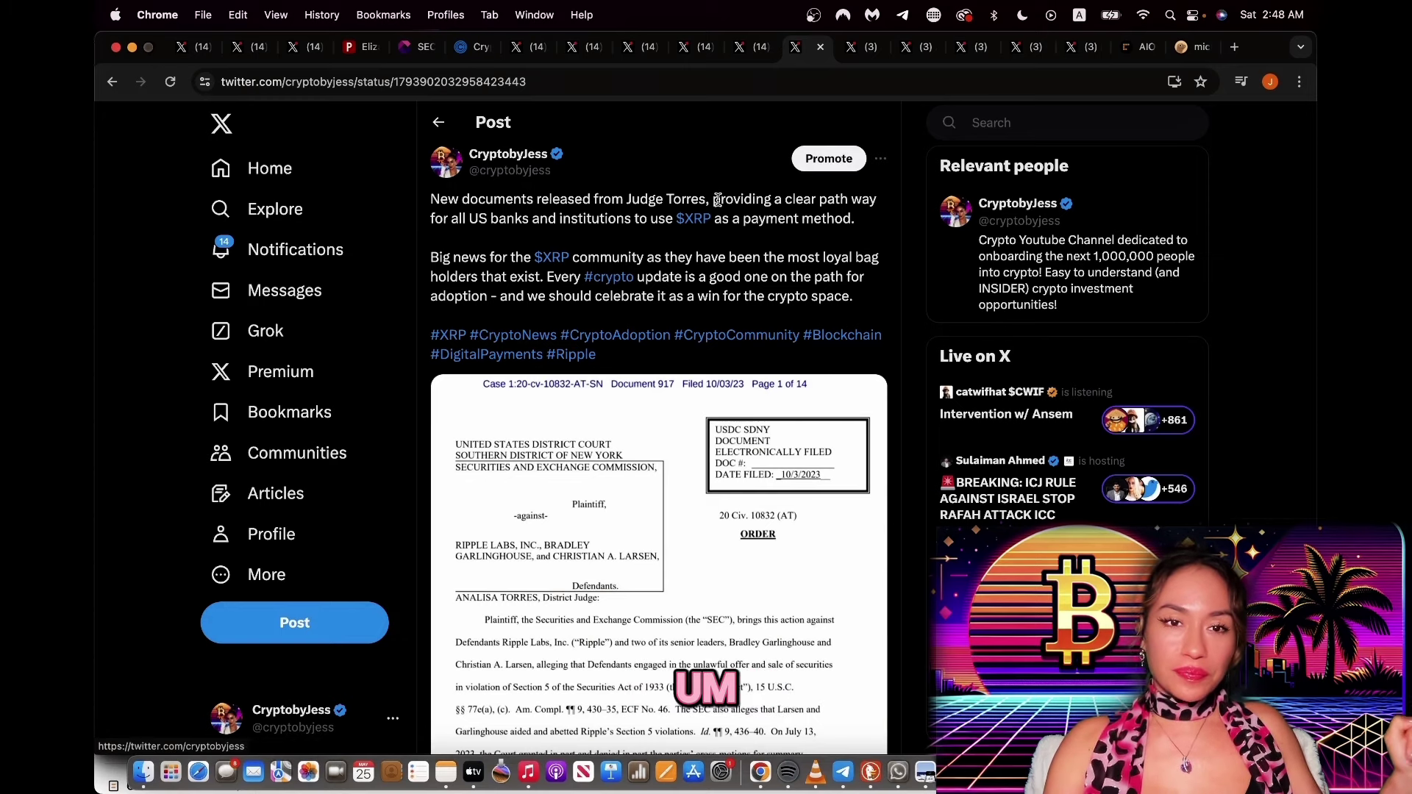
pyautogui.moveTo(729, 201)
pyautogui.mouseDown()
pyautogui.moveTo(857, 219)
pyautogui.moveTo(767, 224)
pyautogui.moveTo(832, 243)
pyautogui.mouseUp()
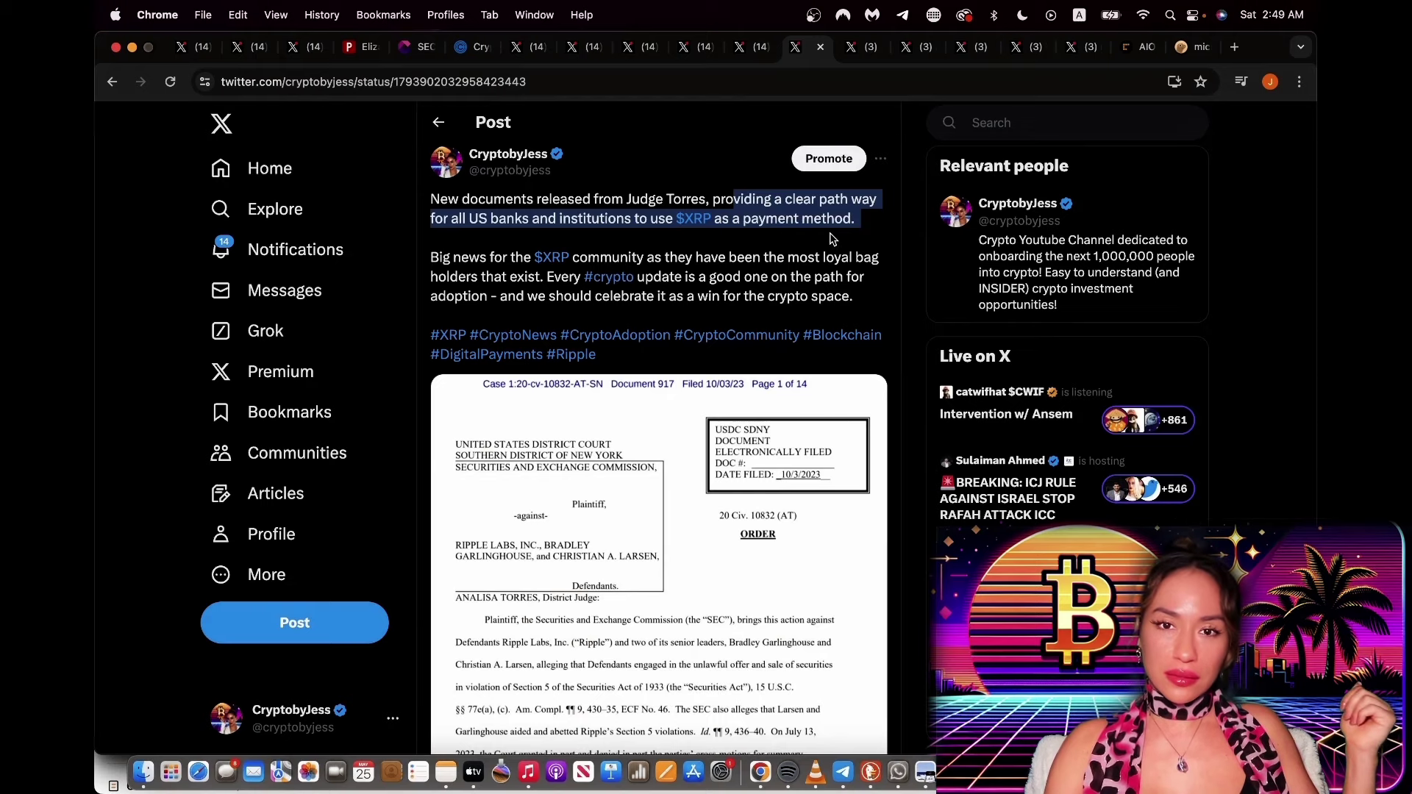
pyautogui.click(847, 48)
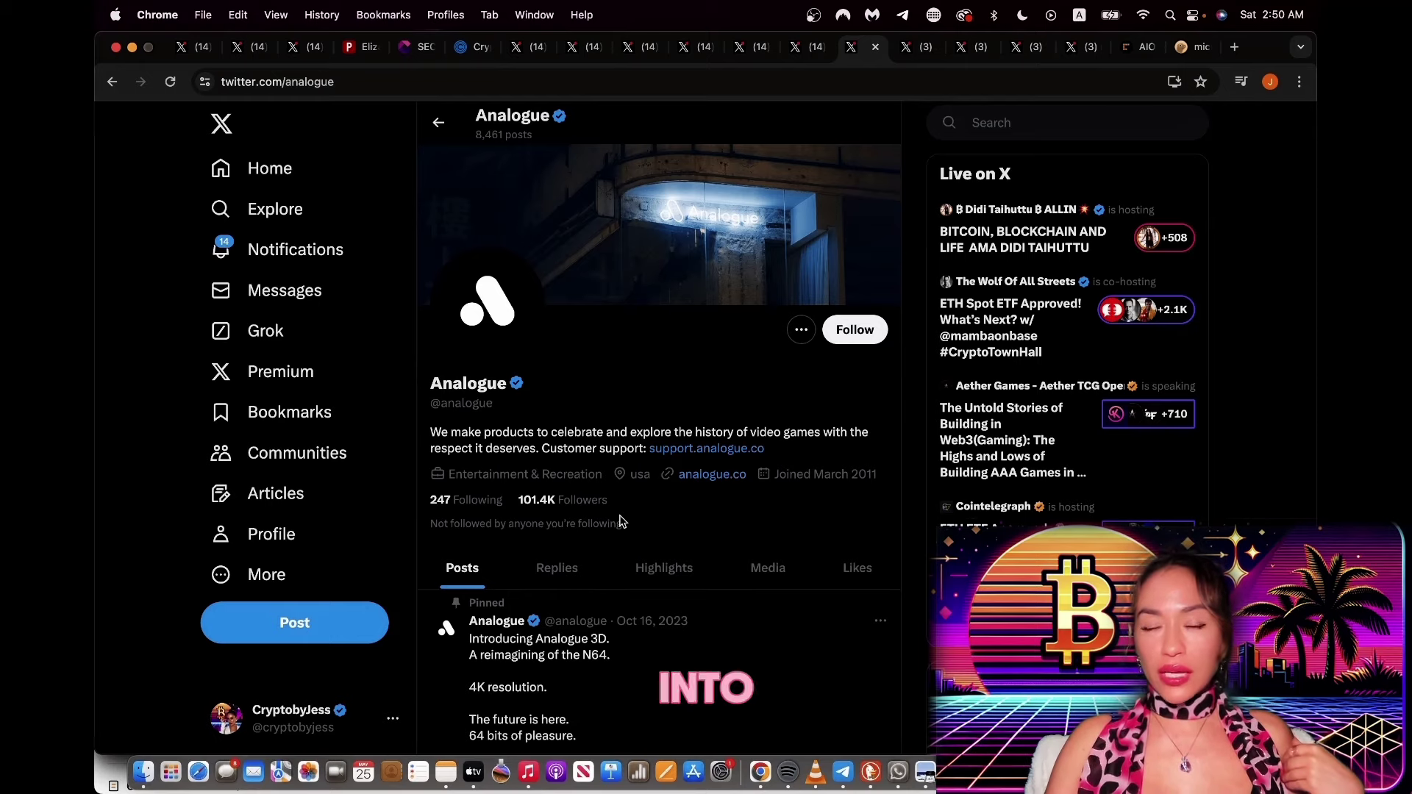
pyautogui.click(904, 54)
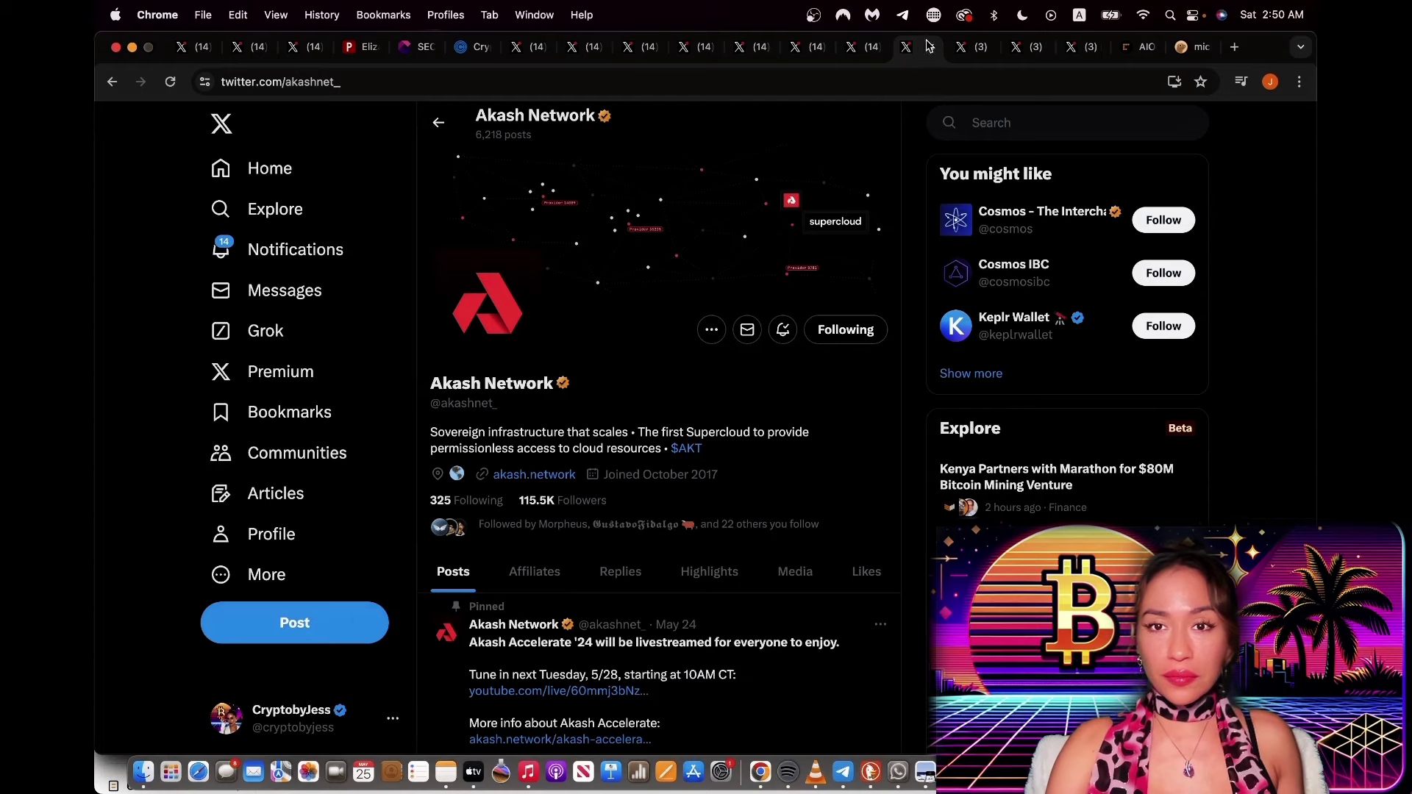
pyautogui.click(965, 53)
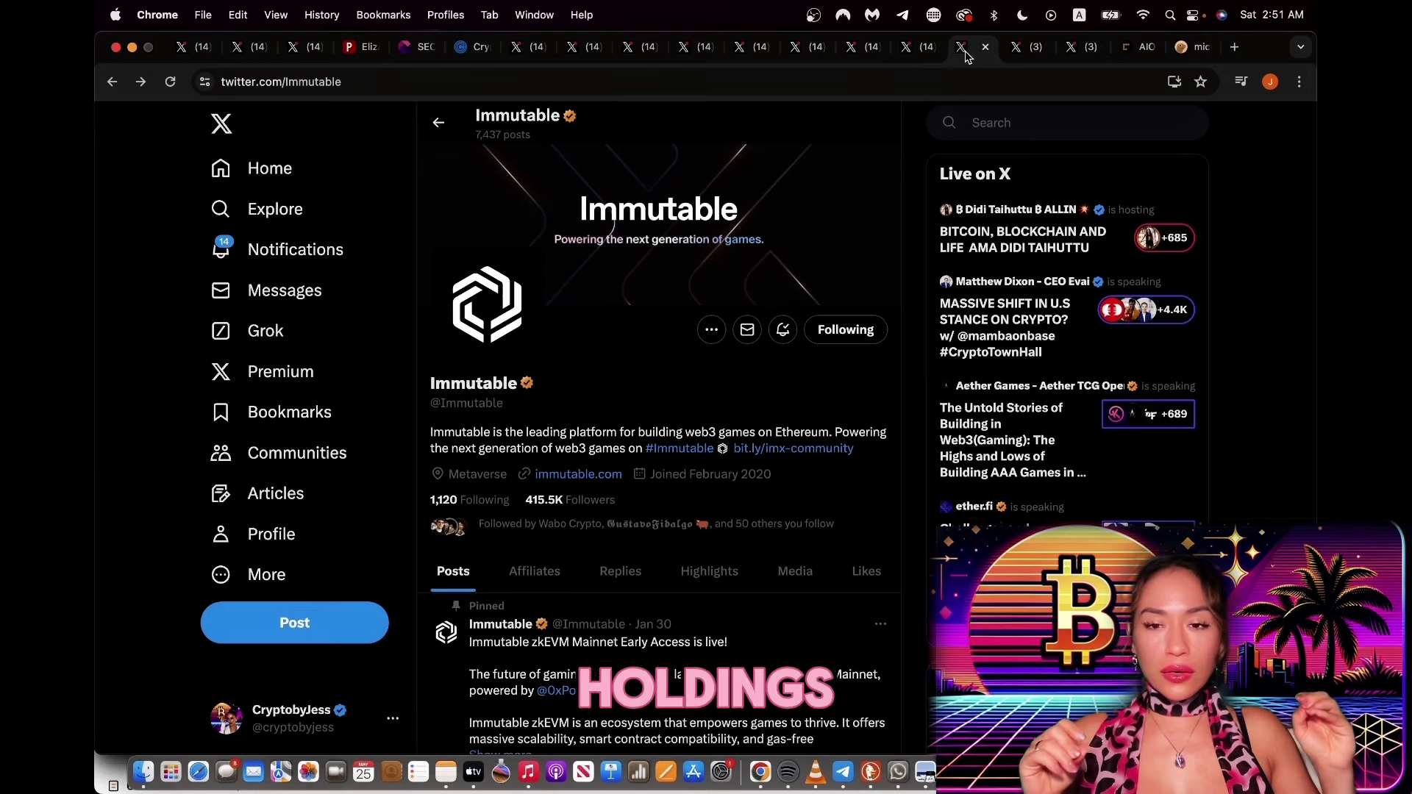
# - Search for and open the Morpheus account profile on X
pyautogui.click(1000, 109)
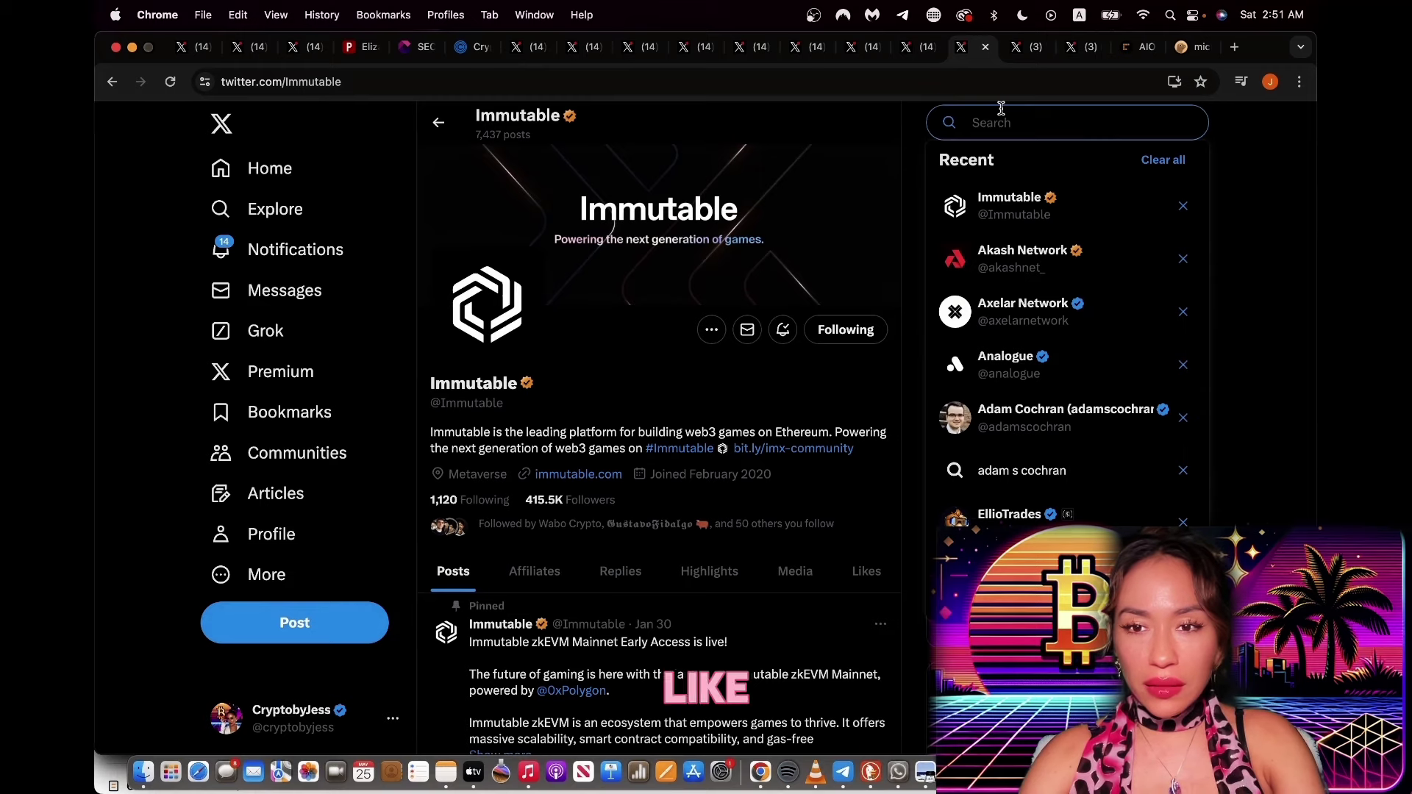
pyautogui.write('morph')
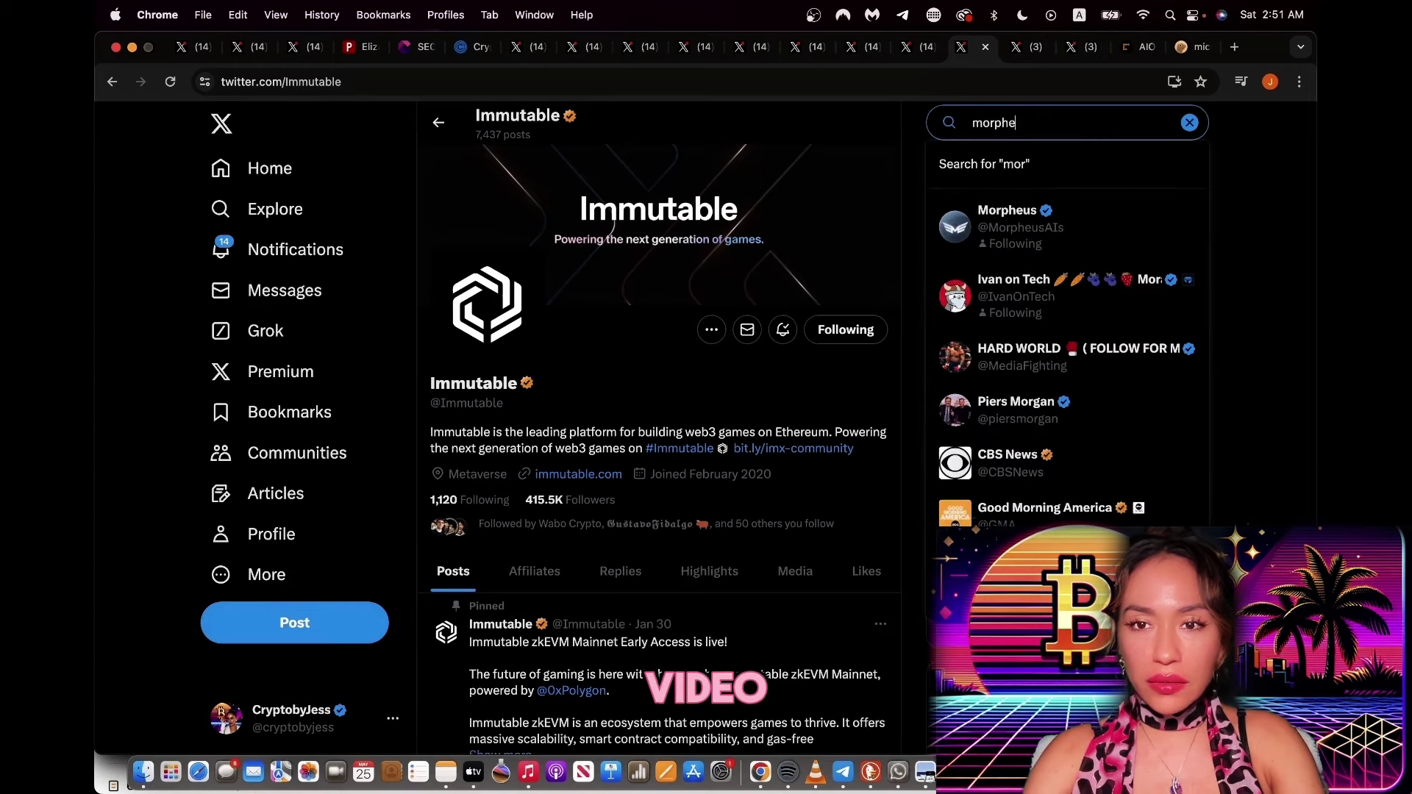
pyautogui.write('e')
pyautogui.click(1013, 221)
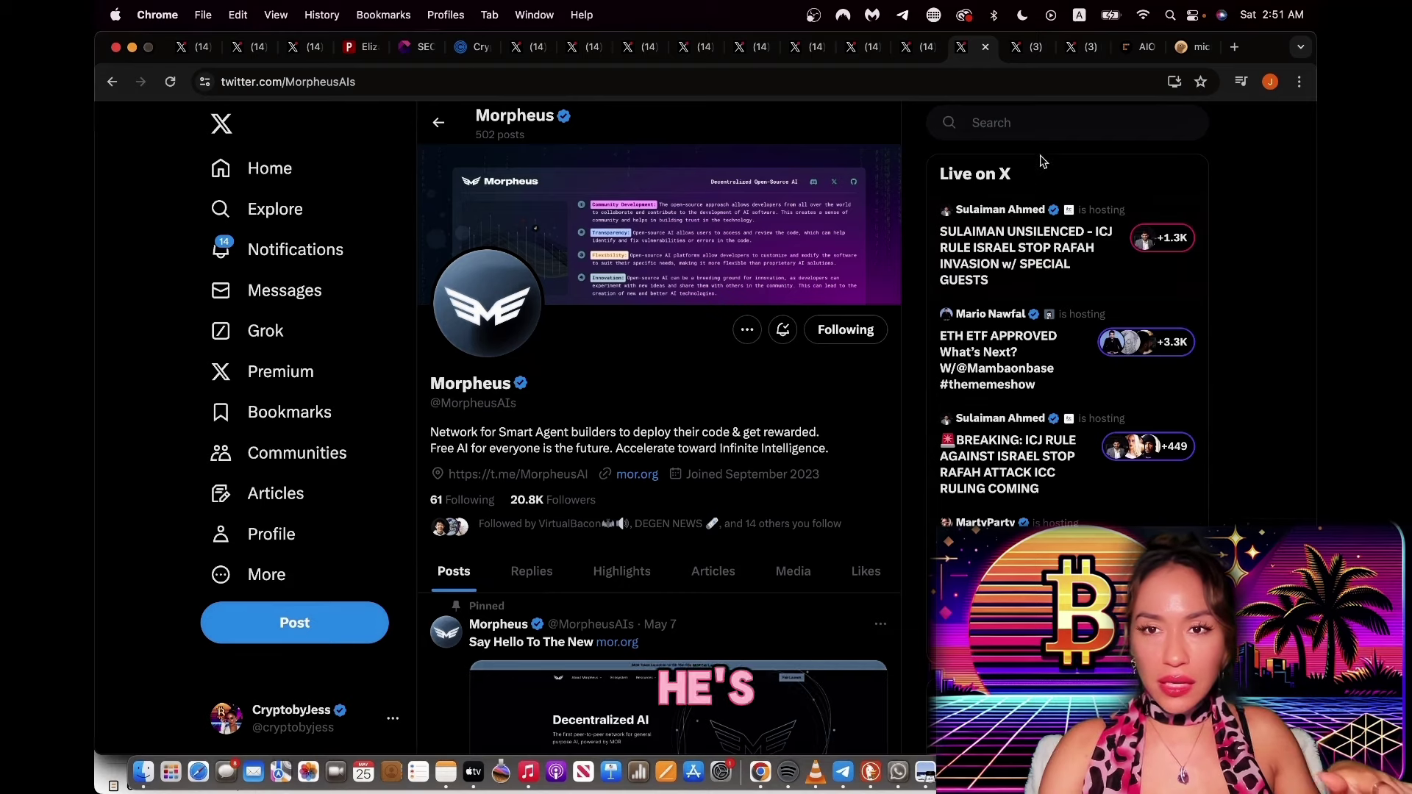
# - Dismiss recent searches and go to Vivek's post comparing Bitcoin users to the 1999 Internet
pyautogui.click(1037, 124)
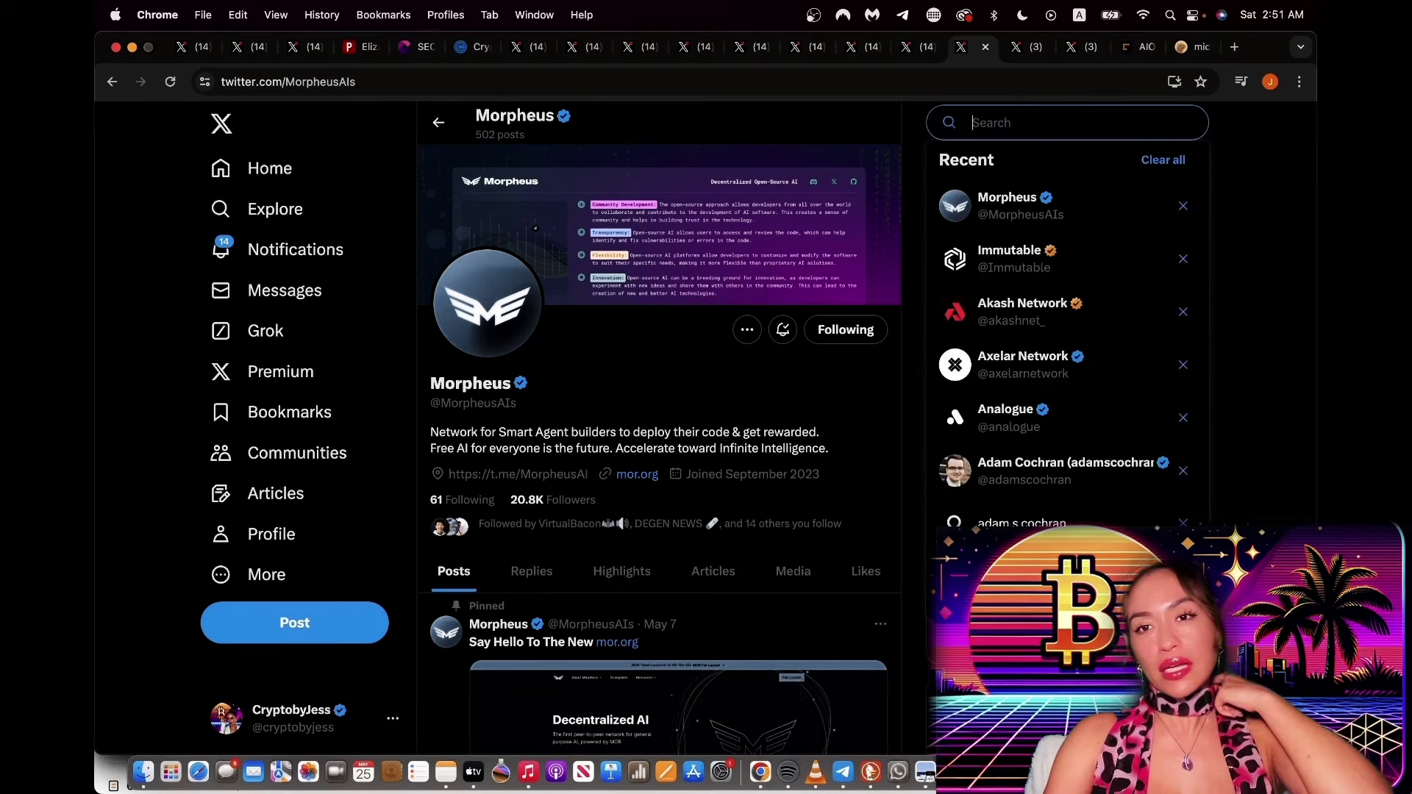
pyautogui.click(1293, 186)
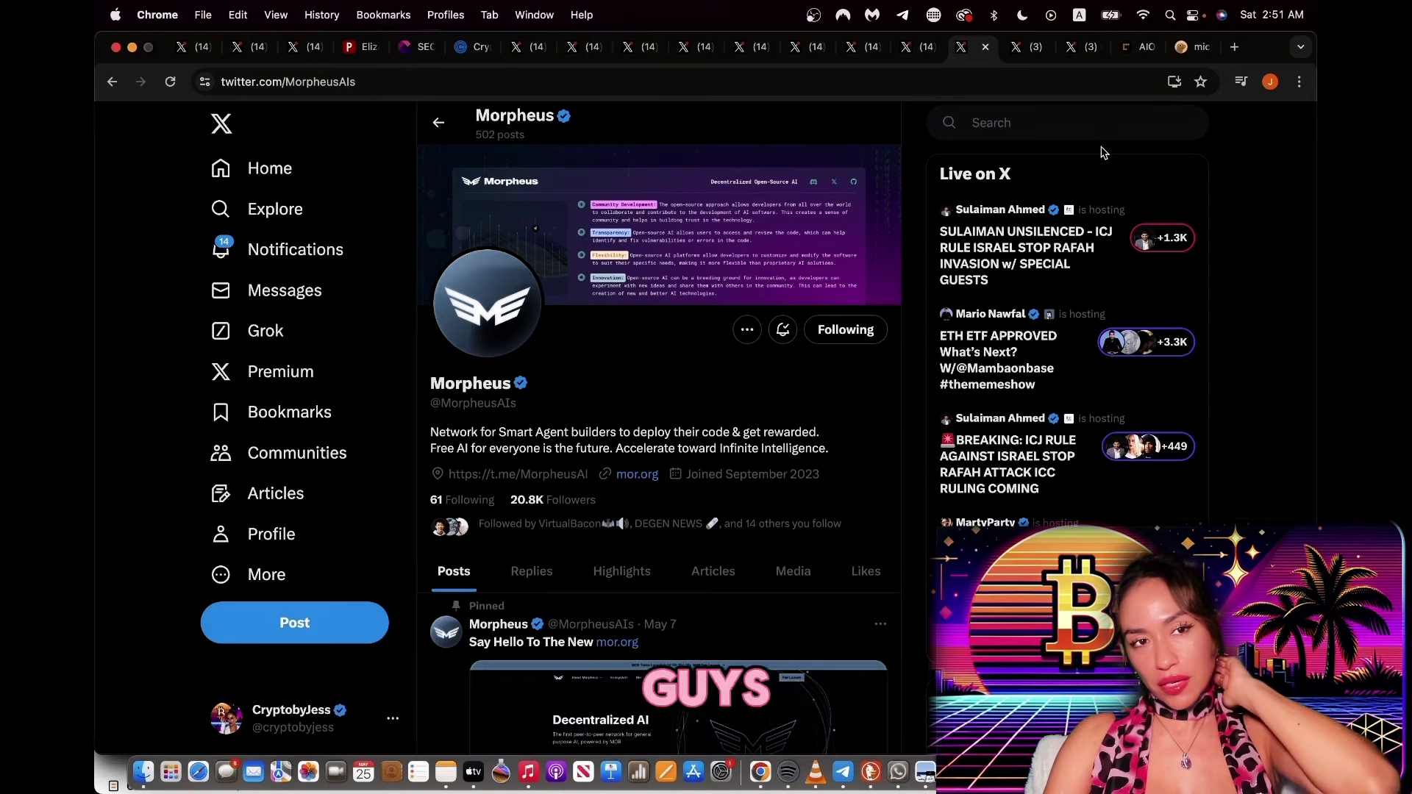
pyautogui.click(1015, 46)
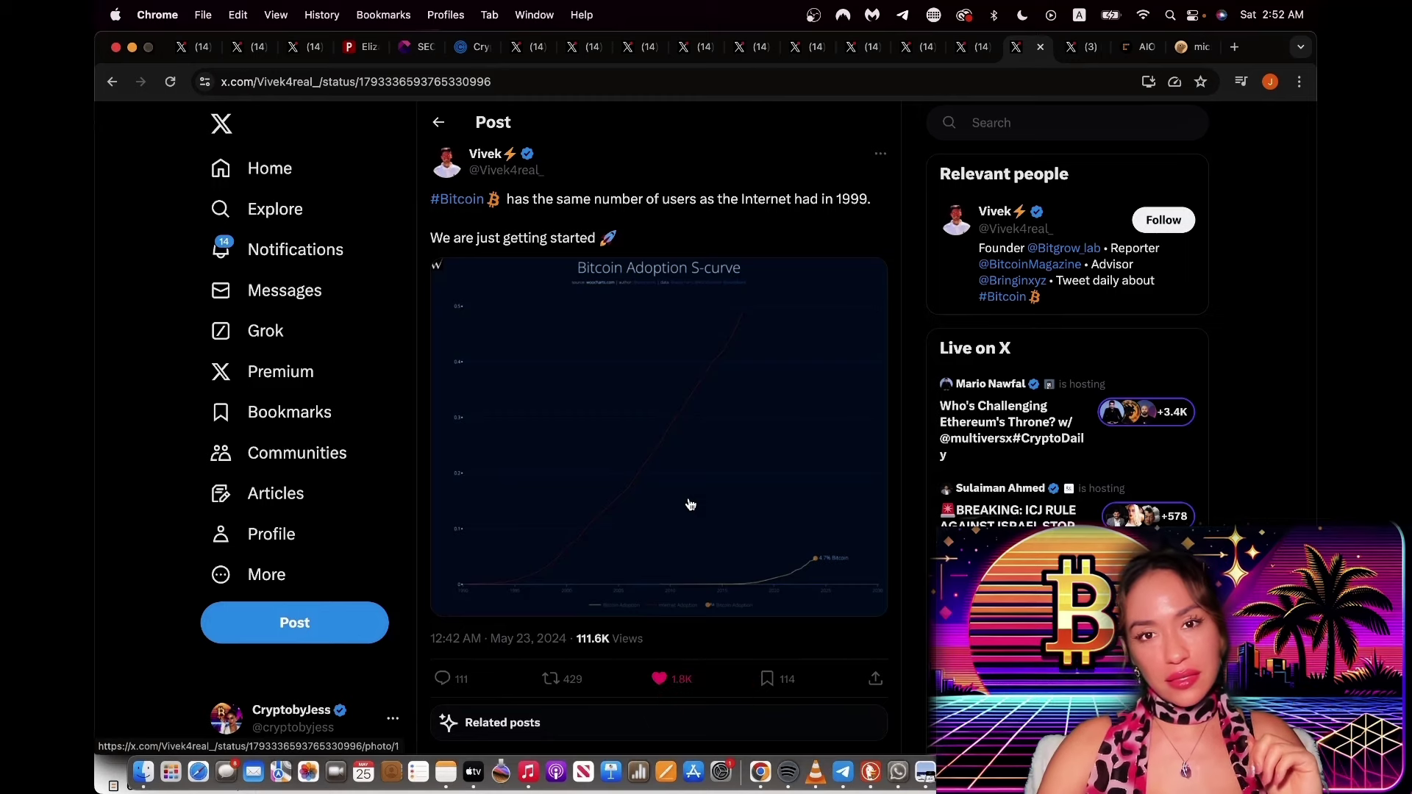
pyautogui.click(690, 504)
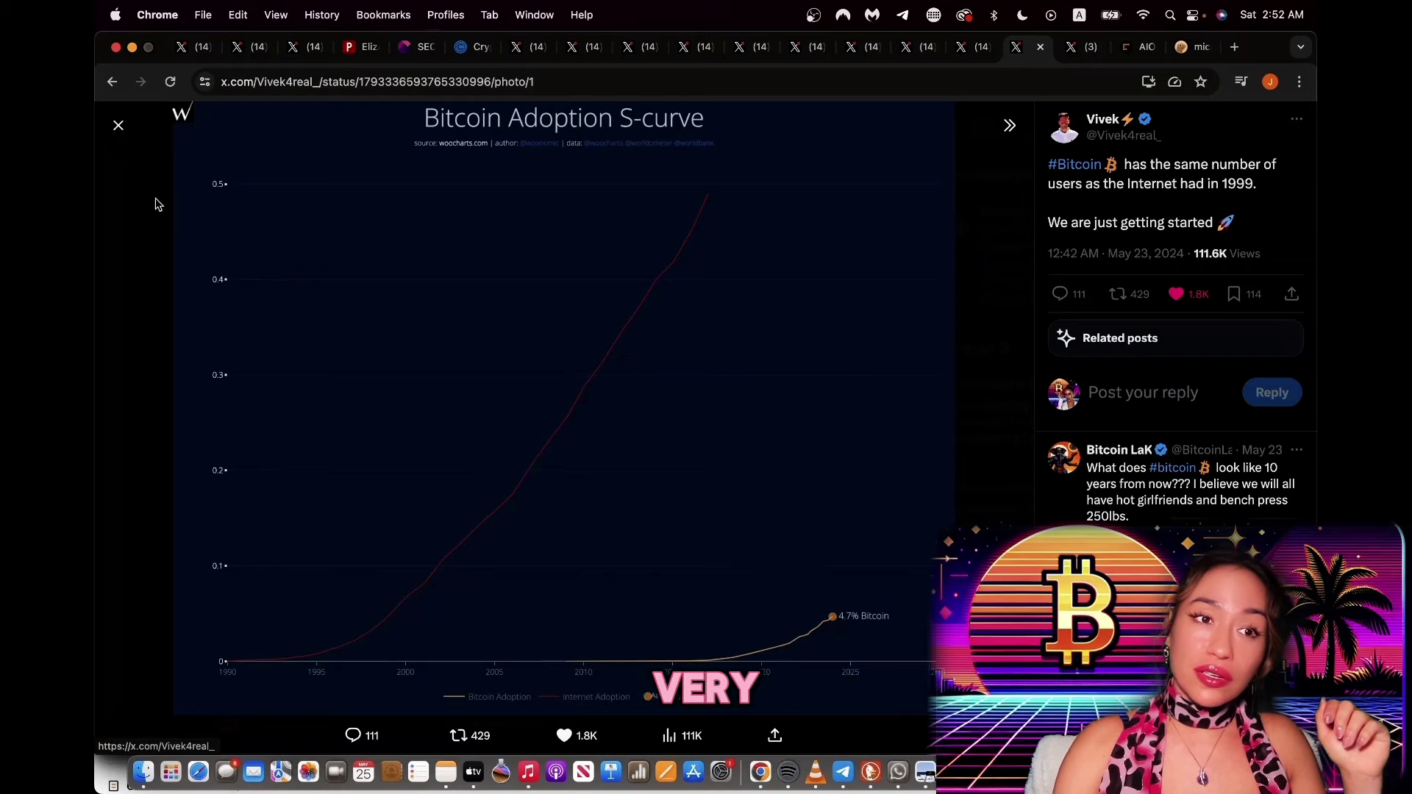
pyautogui.click(118, 125)
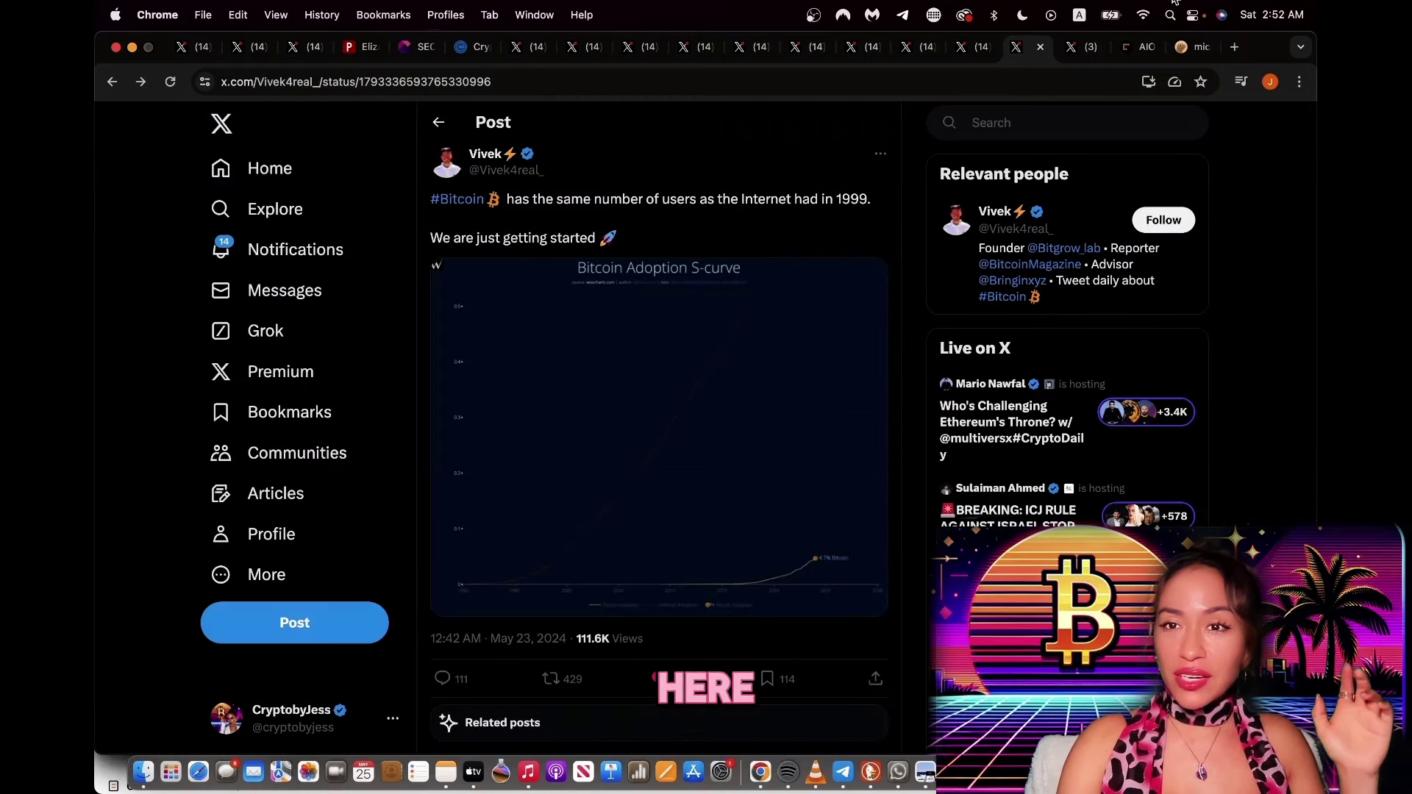
# - Show Bitcoin Magazine's post on Mark Cuban and the White House digital-asset framework
pyautogui.click(1065, 48)
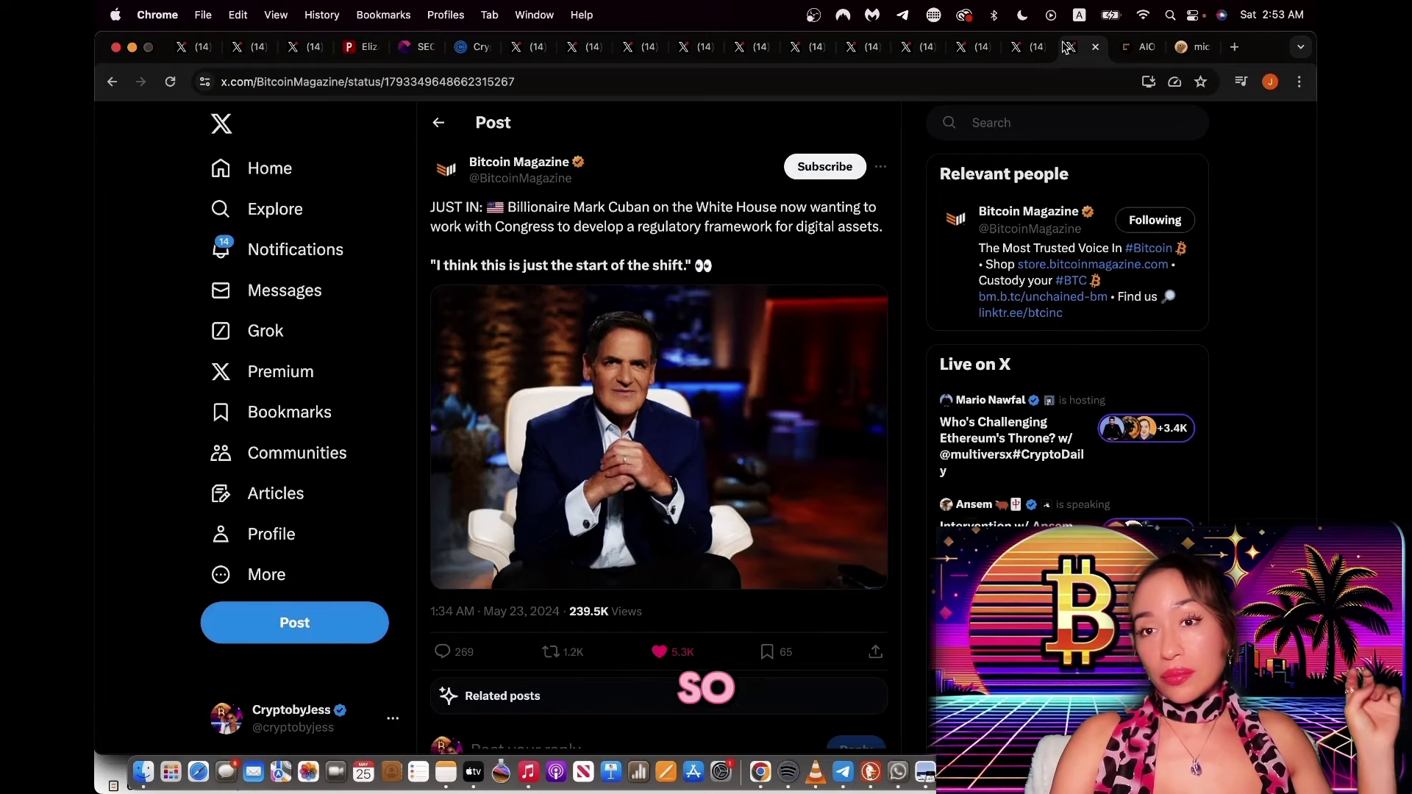
# - Show CoinDesk's AIOZ press release and highlight 'Nvidia Accelerated Applications Catalog' in its title
pyautogui.click(1130, 47)
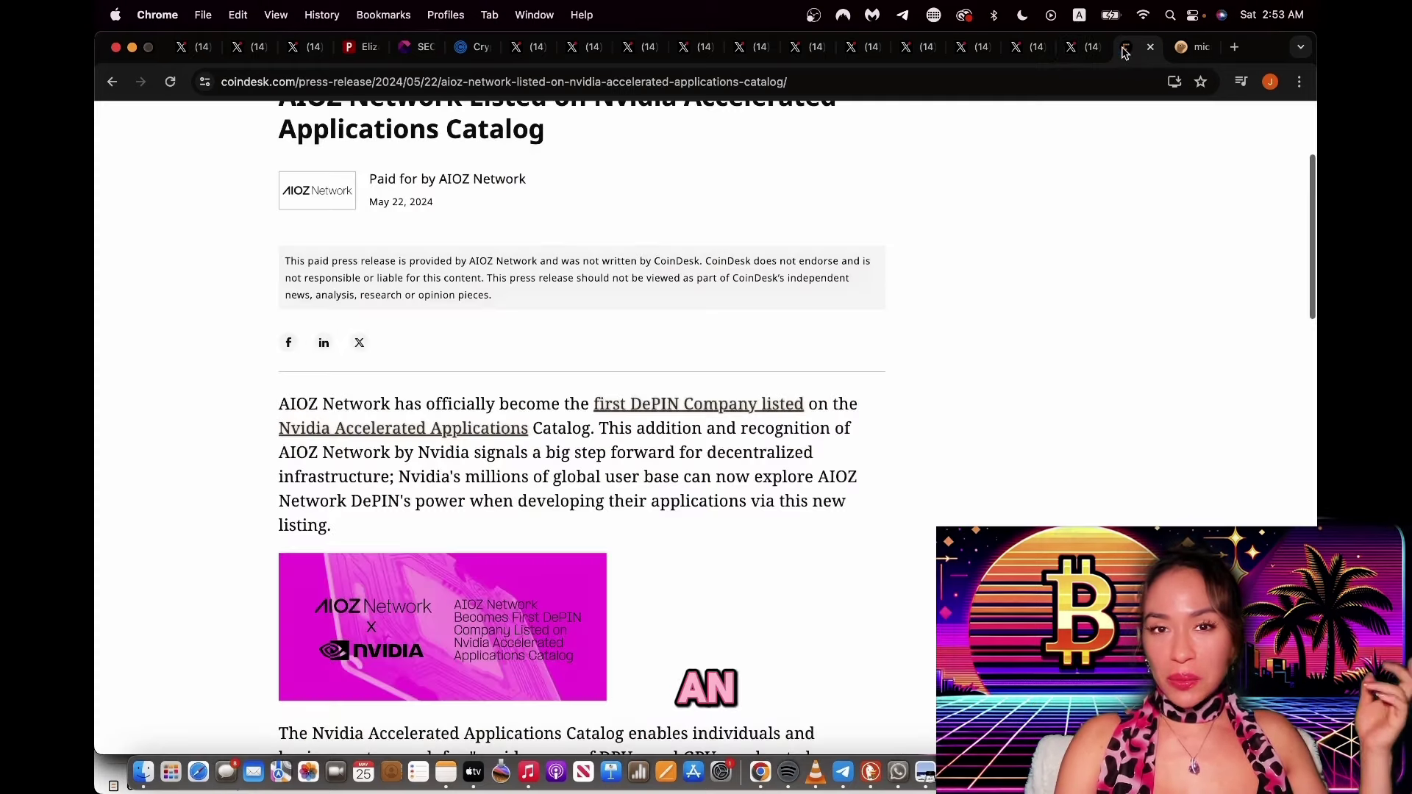
pyautogui.scroll(3, 1068, 280)
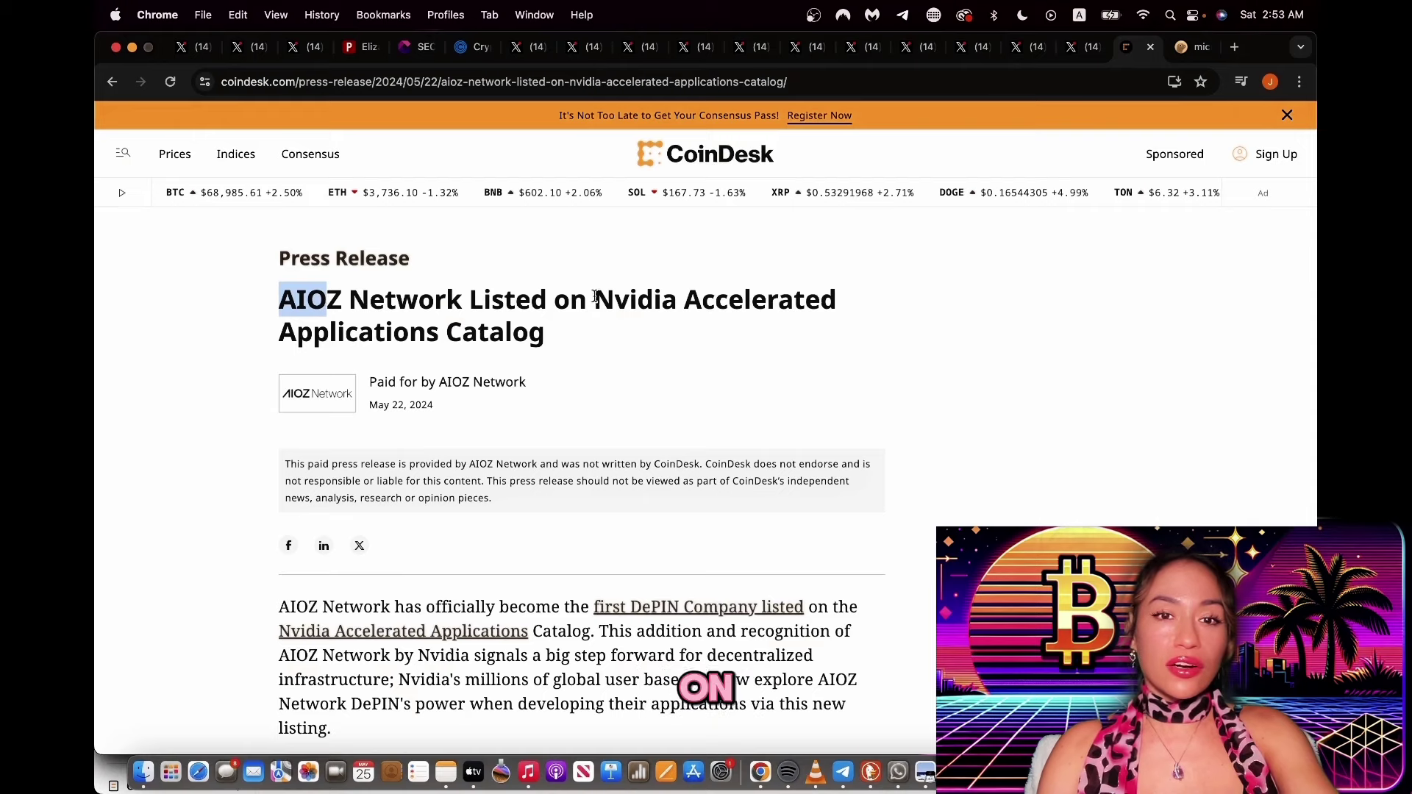
pyautogui.moveTo(595, 300); pyautogui.dragTo(822, 345)
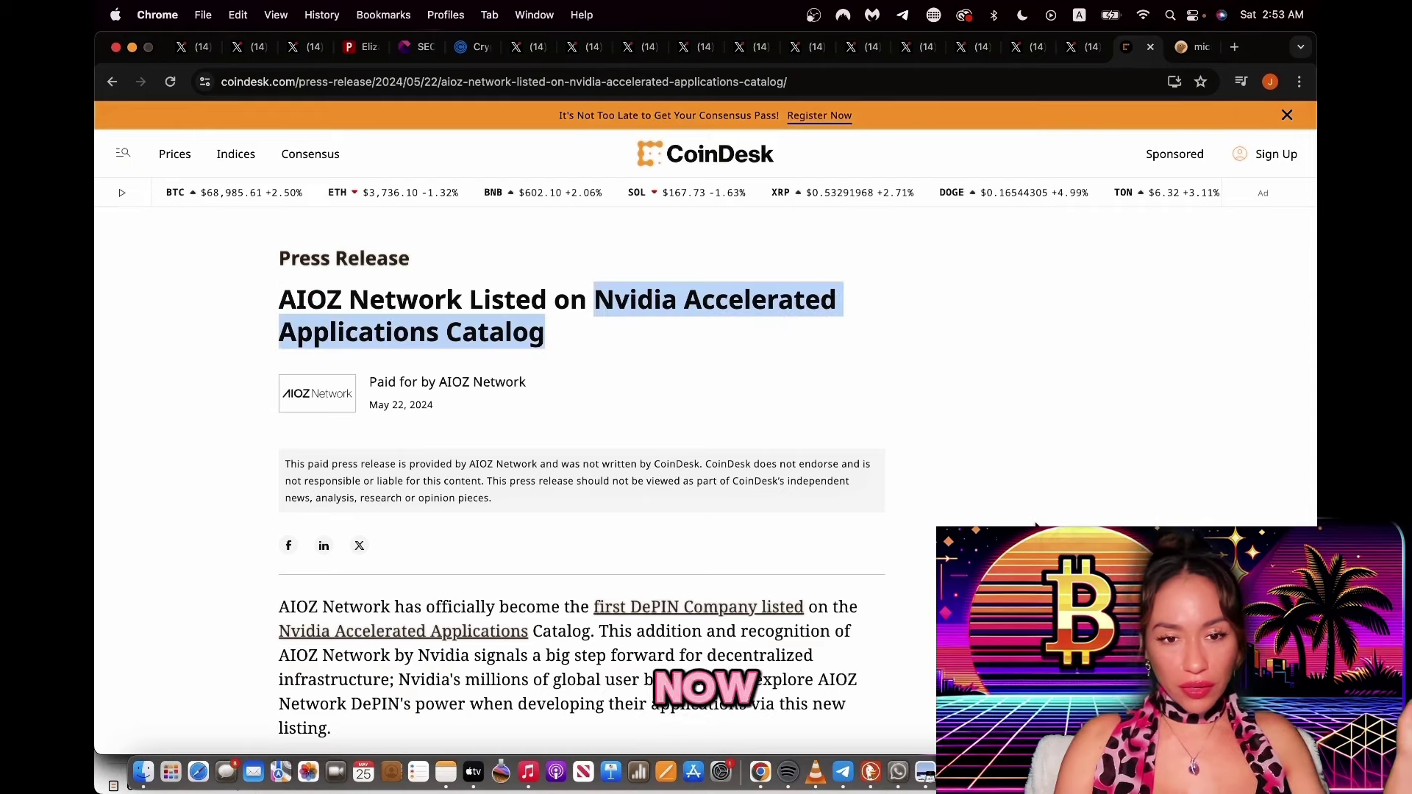
pyautogui.scroll(-2, 1034, 478)
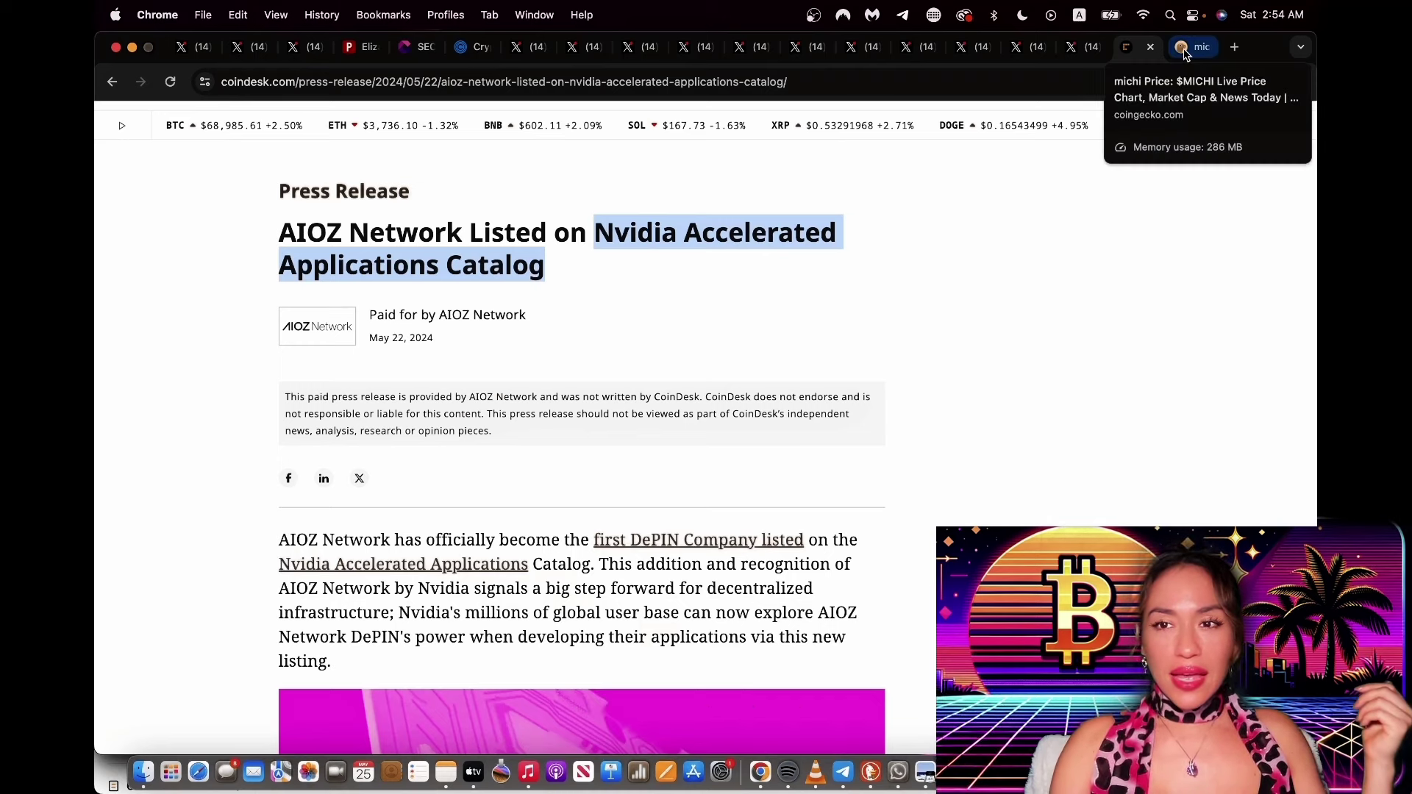
# - Open CoinGecko's PepeCoin price page ($4.72, down 6.0%) from the pepe search dropdown
pyautogui.click(1185, 49)
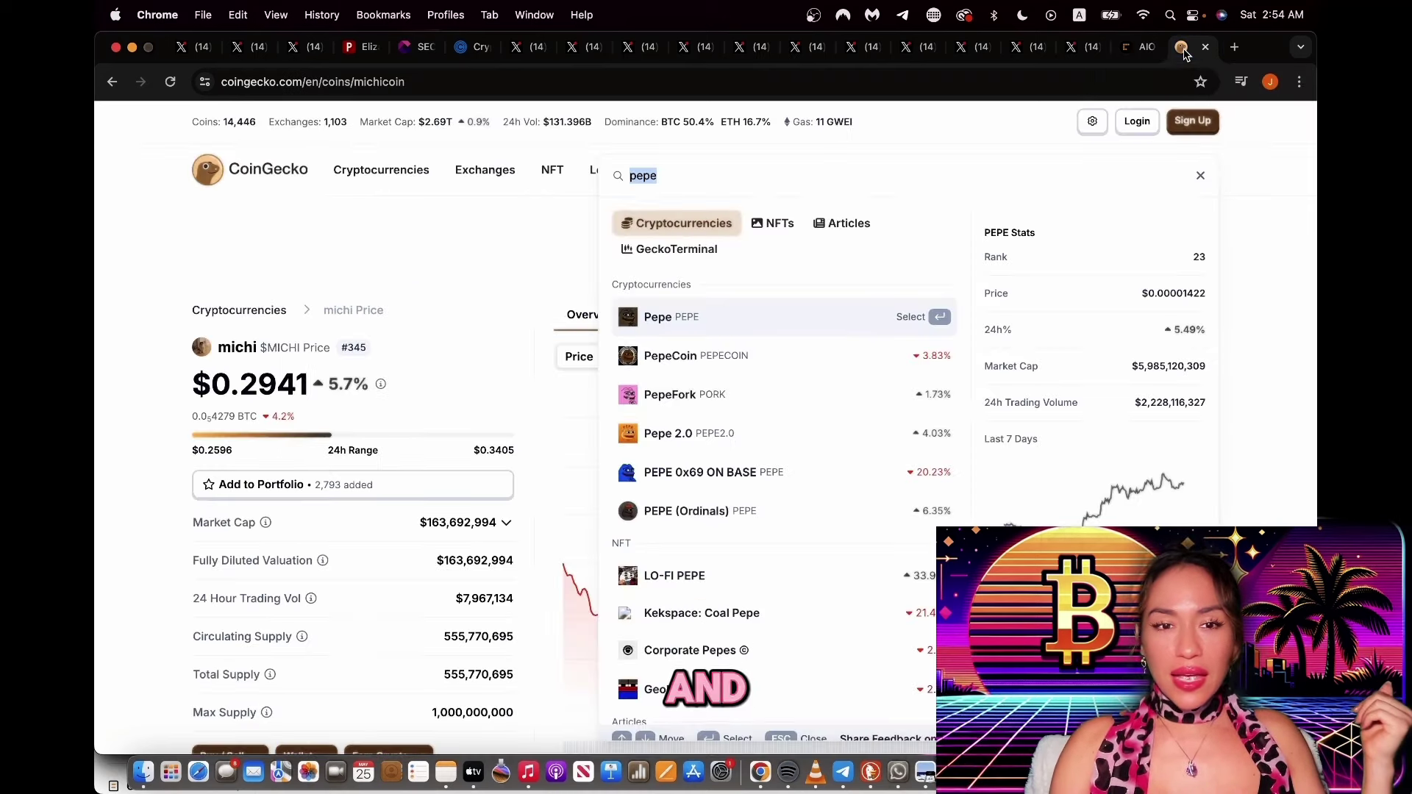
pyautogui.click(663, 372)
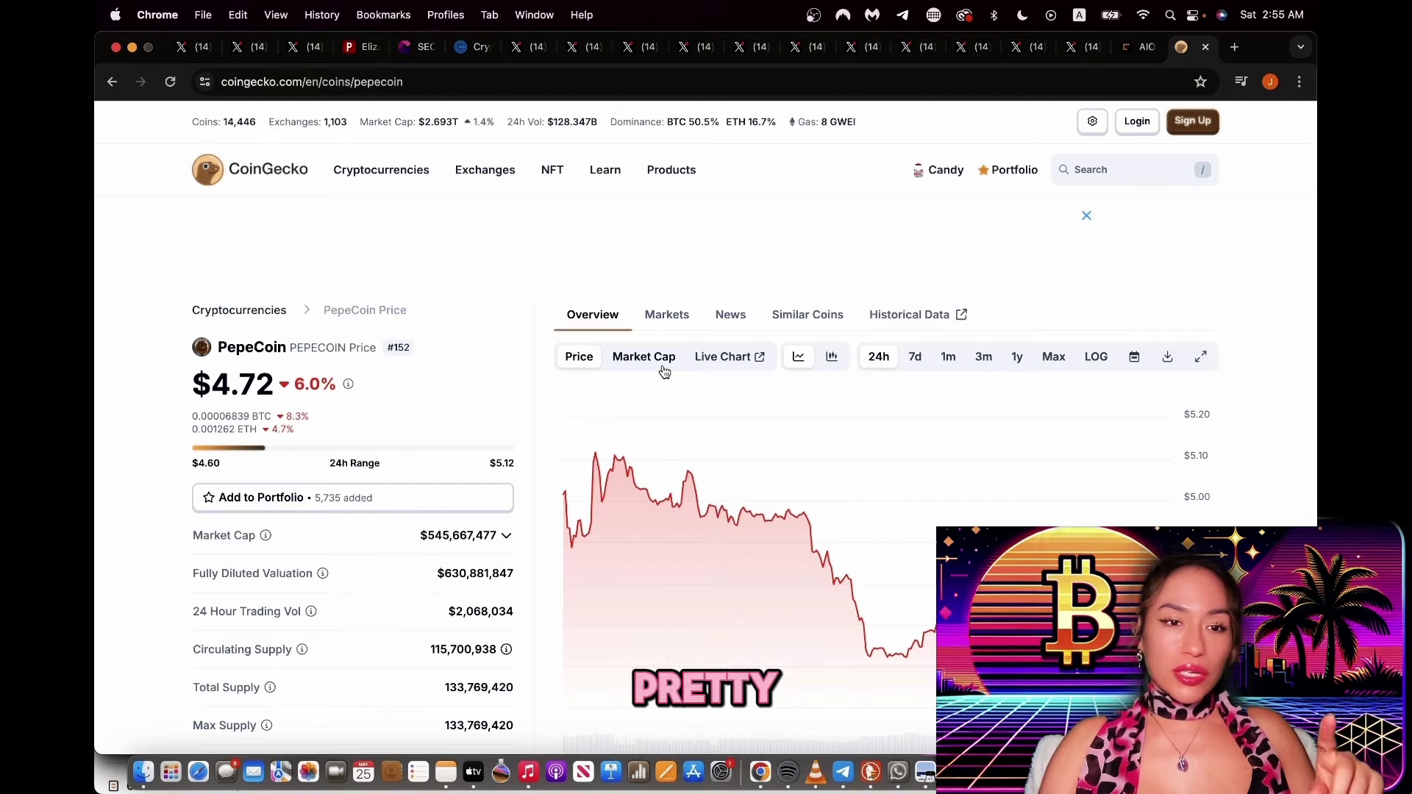
pyautogui.scroll(-5, 663, 371)
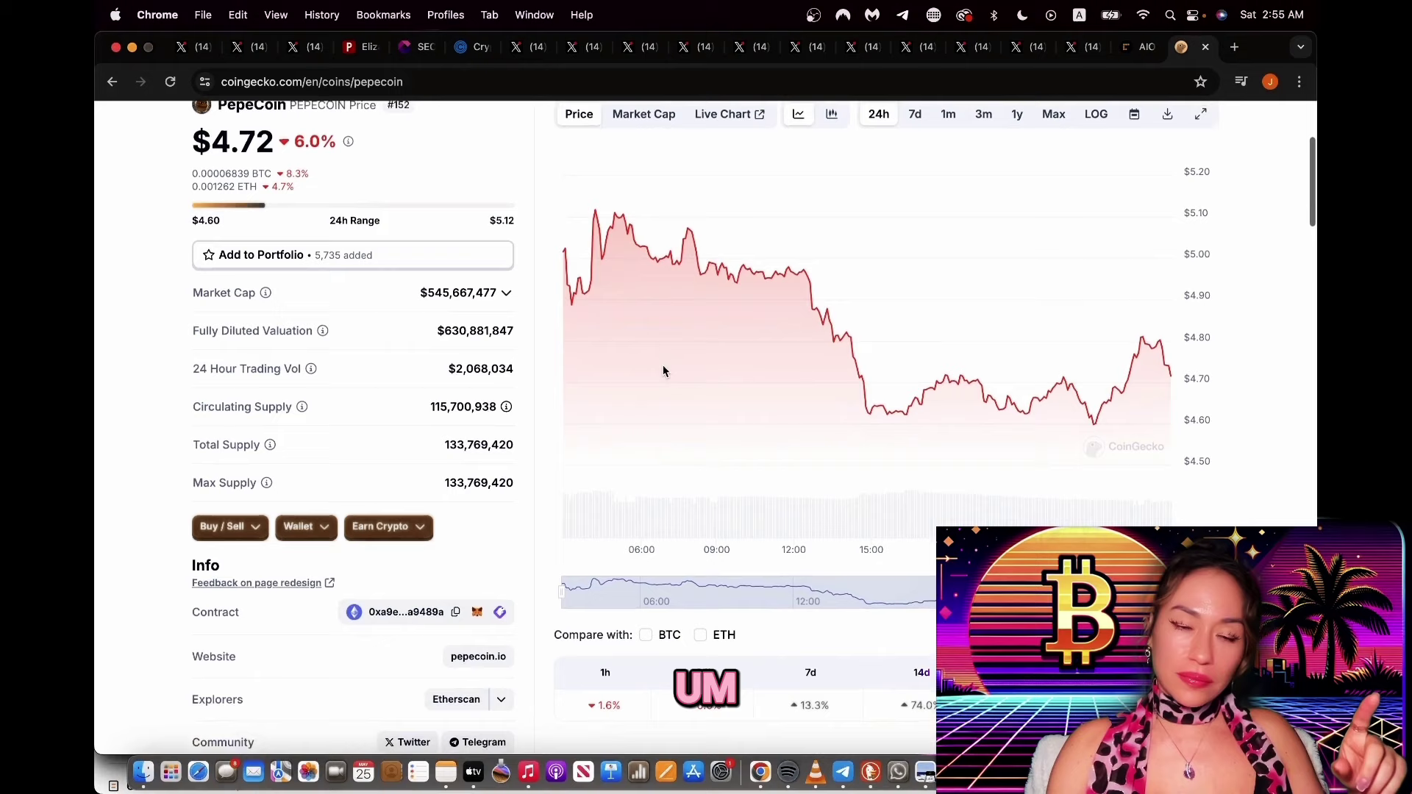
pyautogui.scroll(-1, 664, 371)
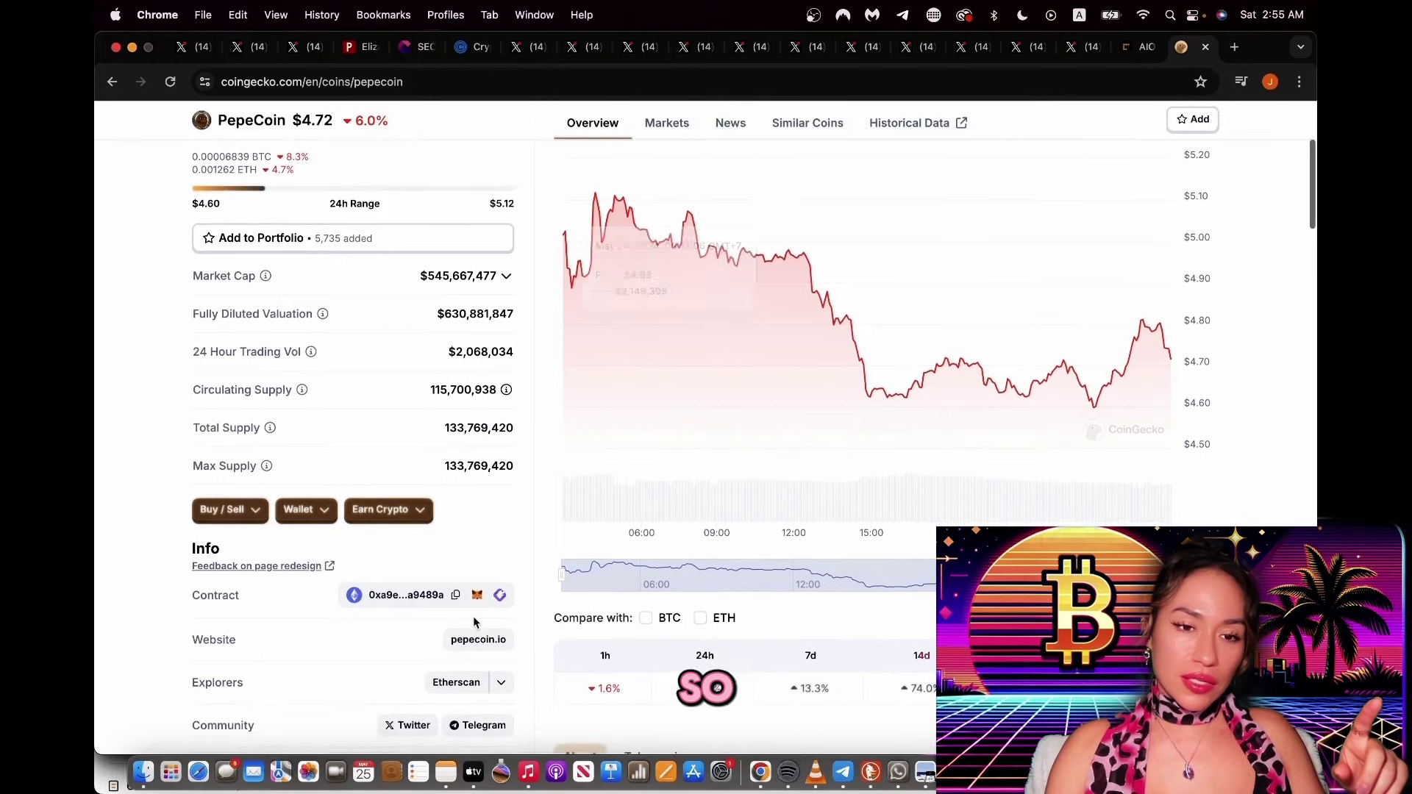
pyautogui.scroll(-3, 473, 618)
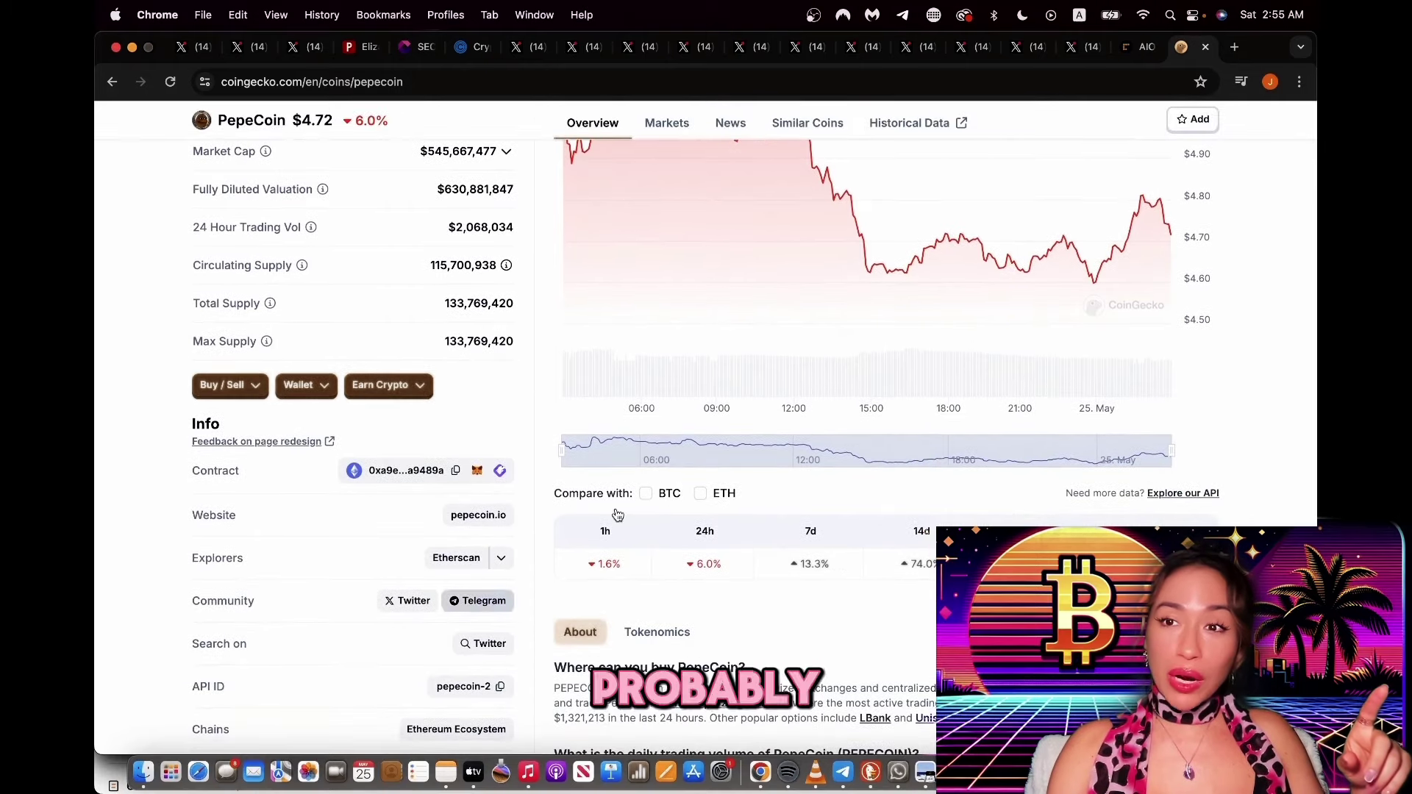
pyautogui.scroll(1, 1272, 305)
pyautogui.scroll(5, 1272, 305)
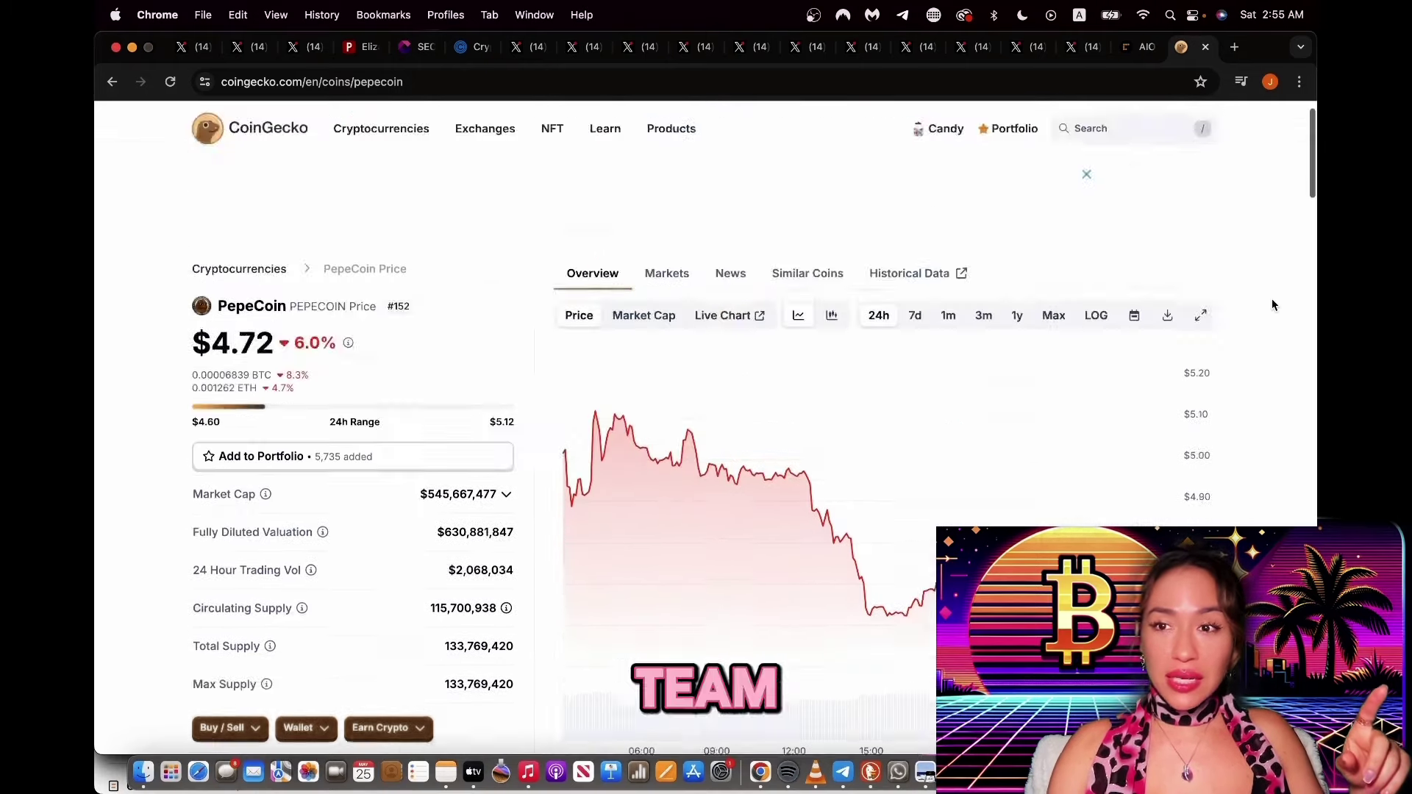